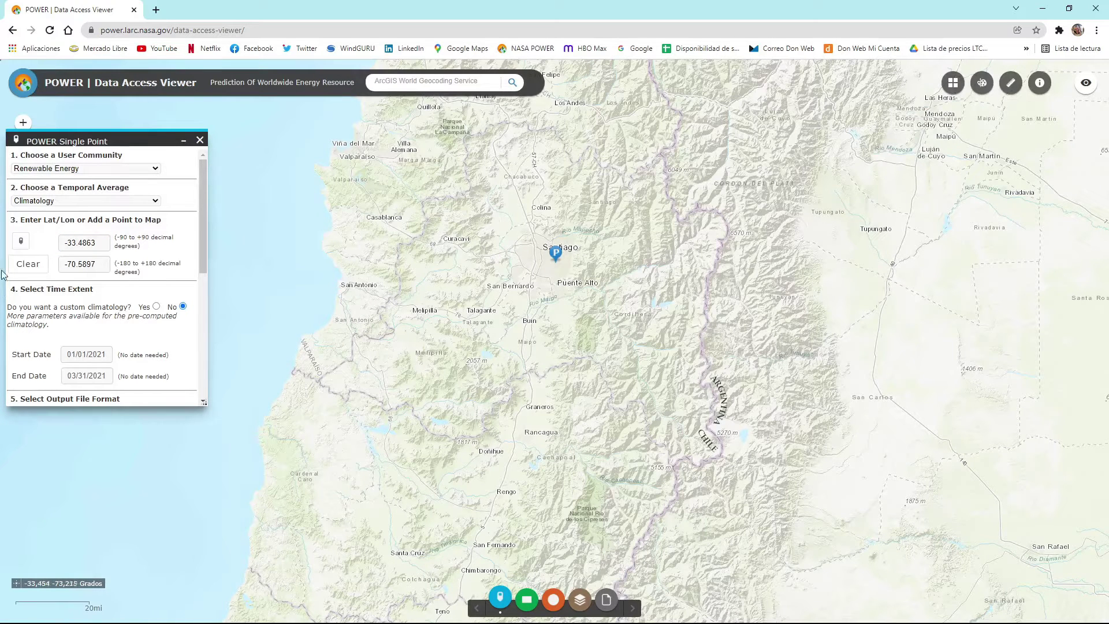
Step: Set the output file format of the single-point request to CSV
scroll(55, 337, down, 2)
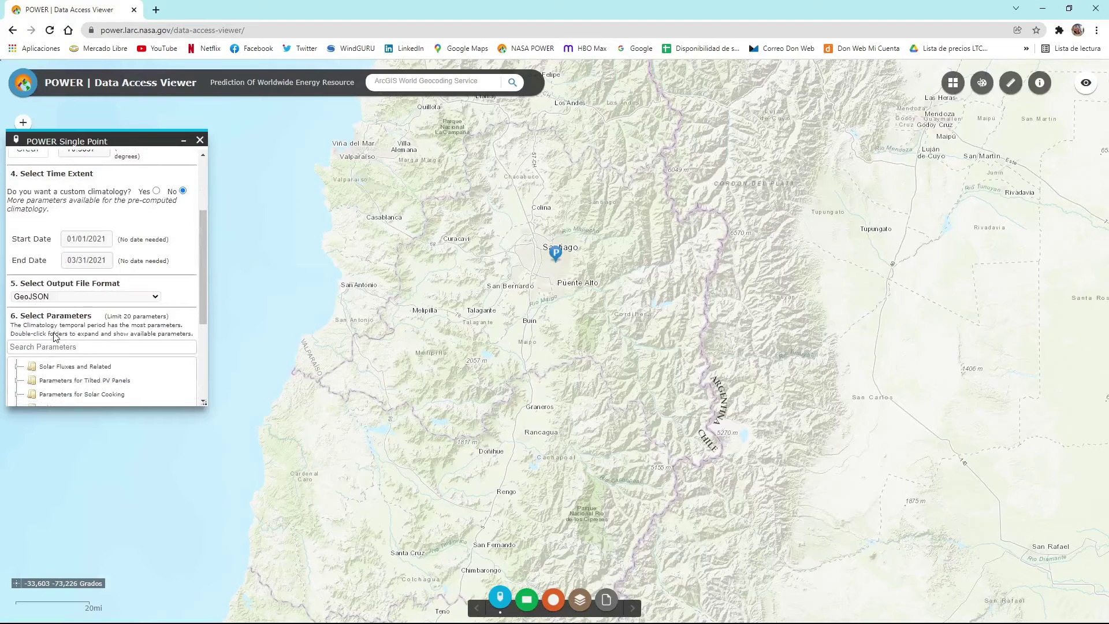
click(54, 298)
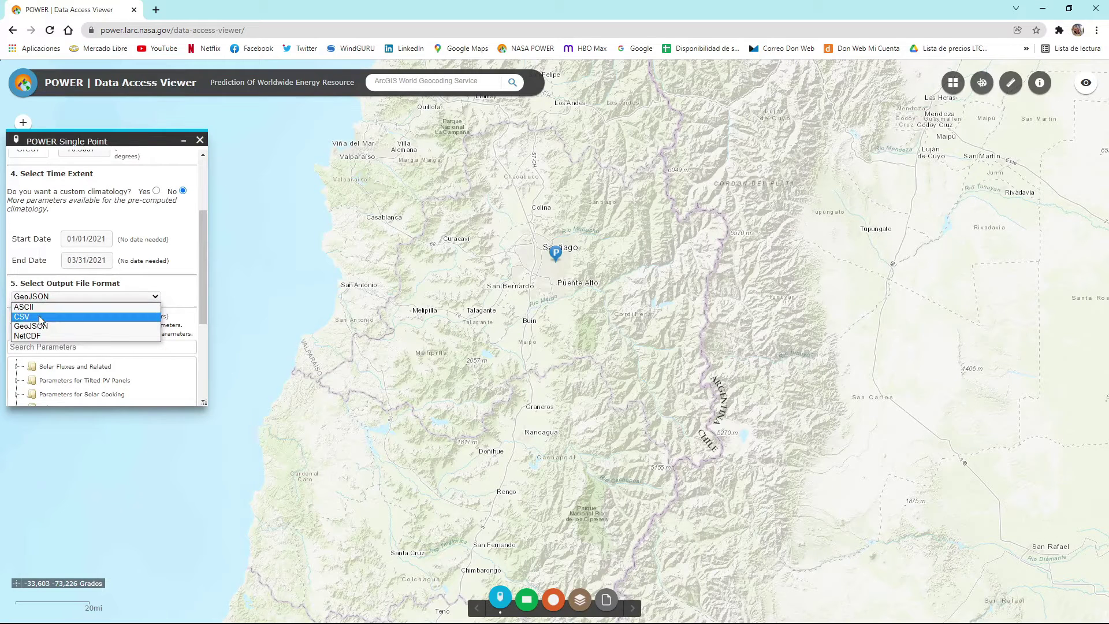
click(40, 317)
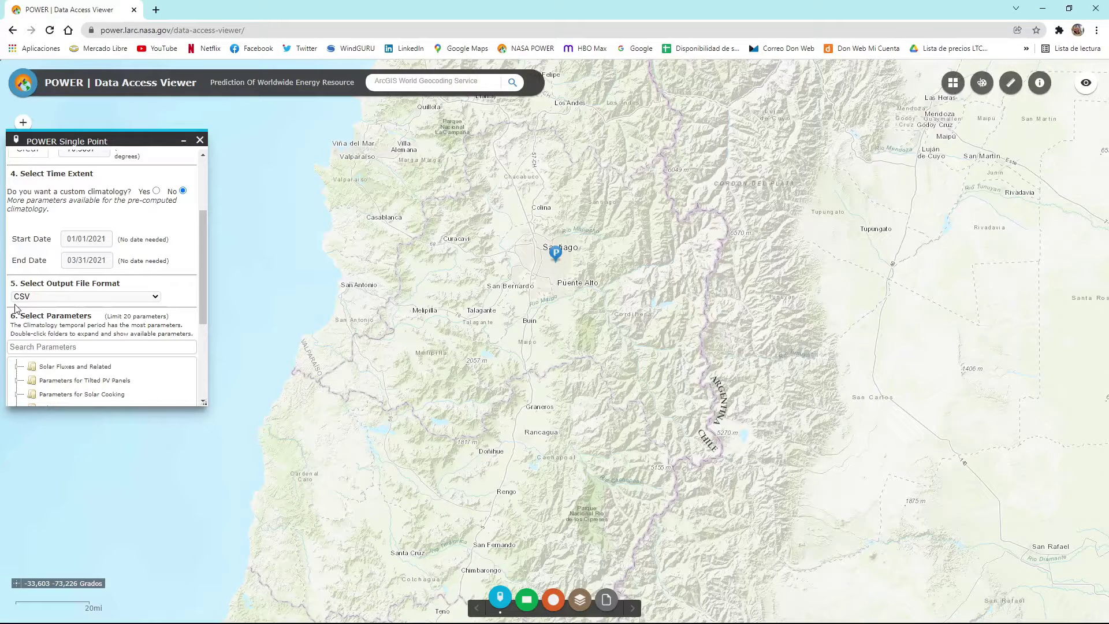
Step: Select the parameter Solar Irradiance for Equator Facing Tilted Surfaces (Set of Surfaces) under Parameters for Tilted PV Panels
scroll(42, 321, down, 2)
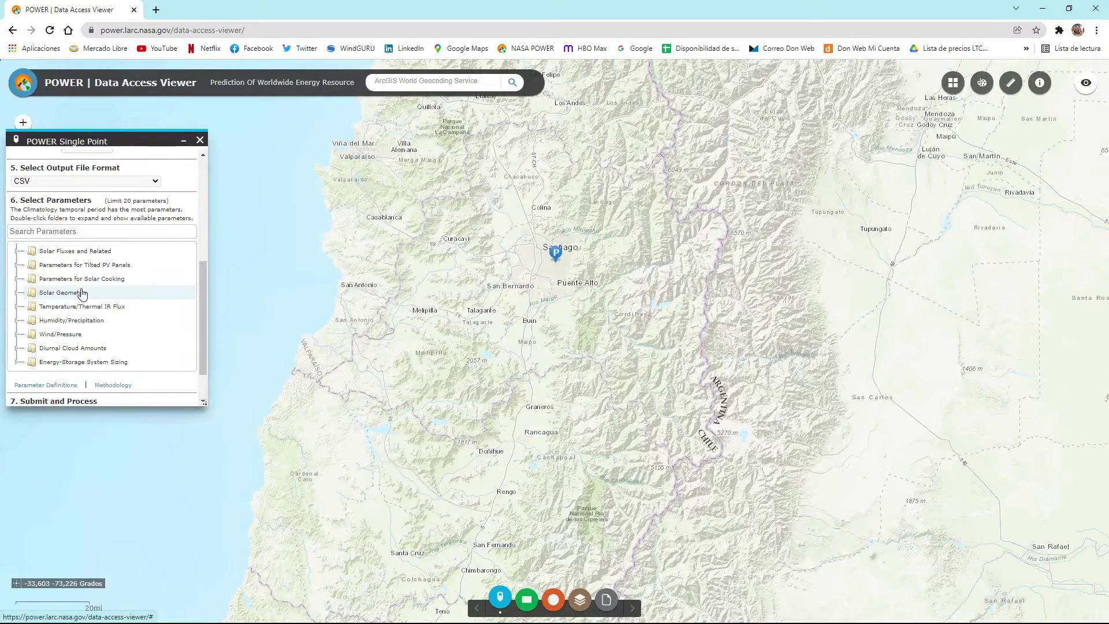
click(88, 266)
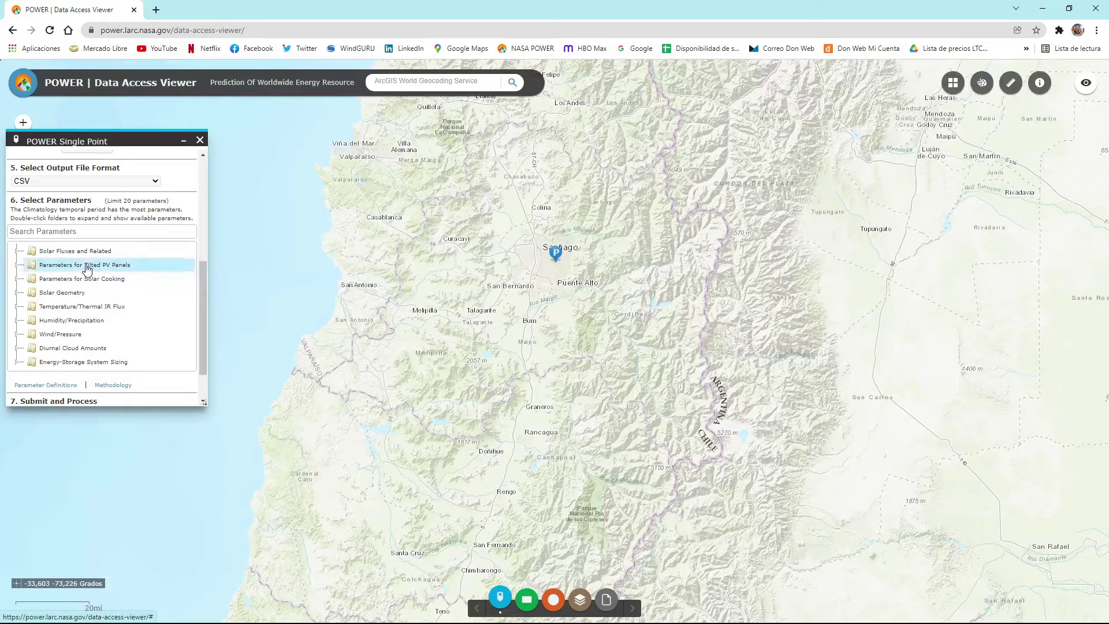
double_click(87, 267)
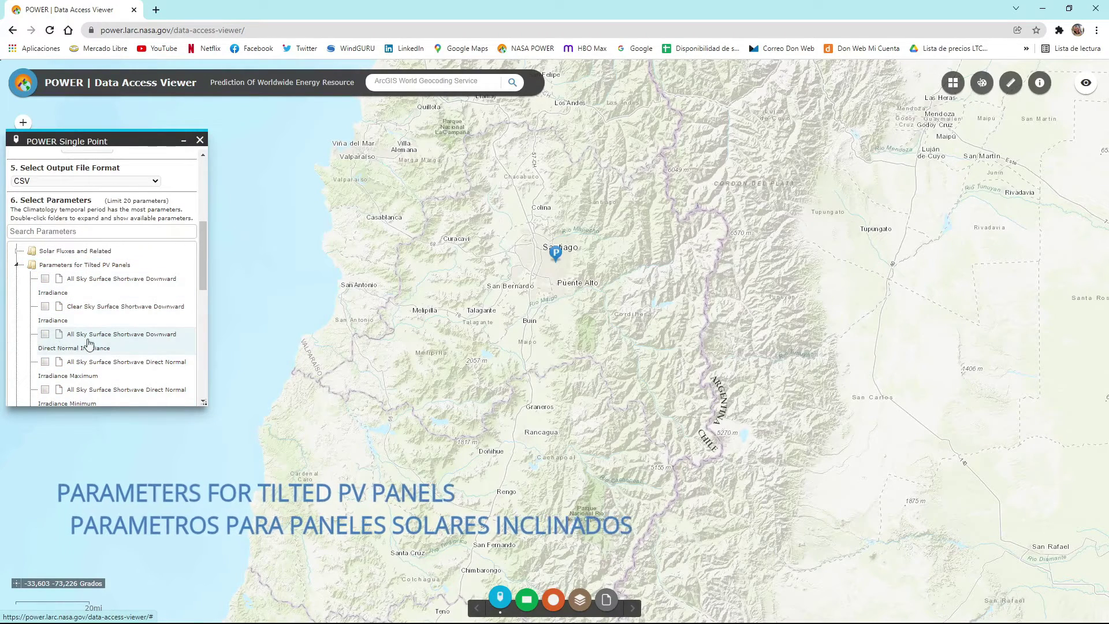
scroll(99, 359, down, 1)
scroll(99, 360, down, 5)
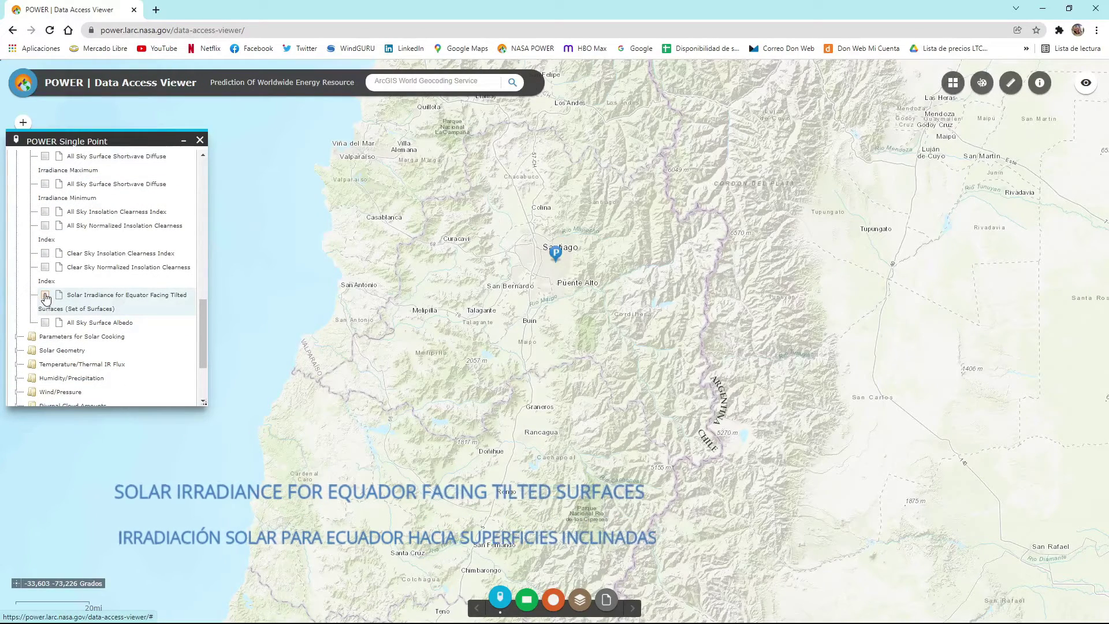
click(46, 297)
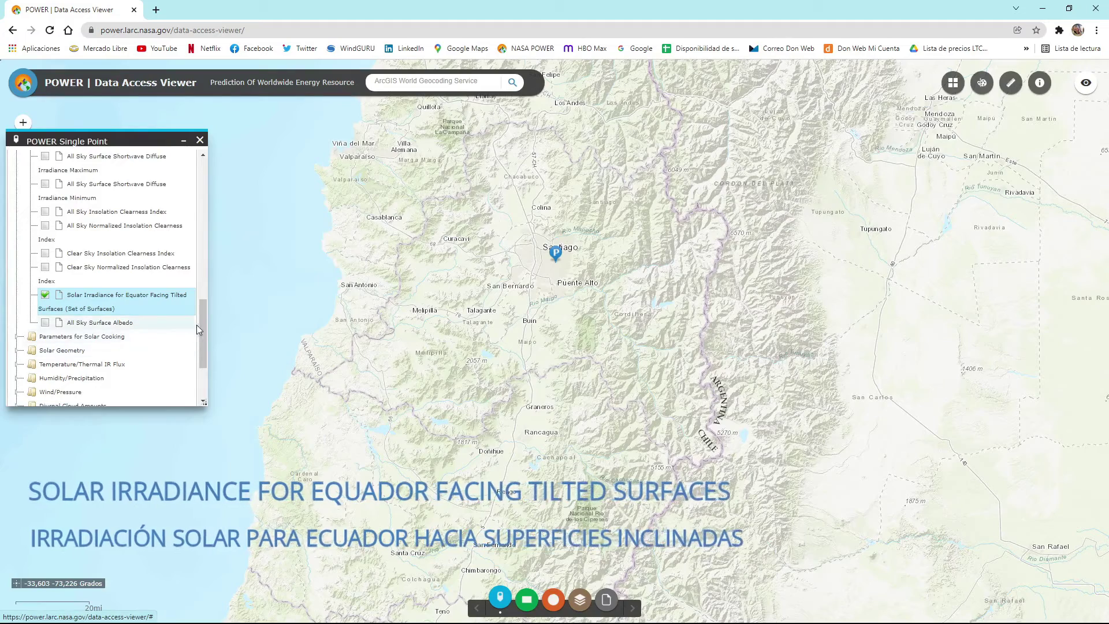
Step: Submit the data request and open its downloaded CSV output in Excel
drag(203, 322, 223, 359)
click(44, 382)
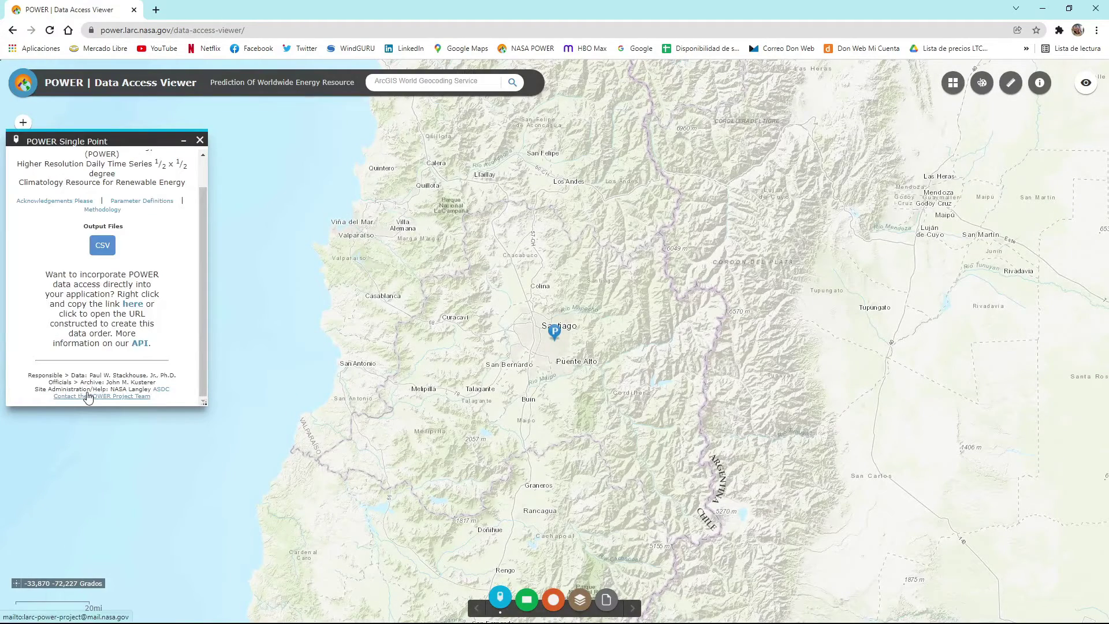
click(102, 247)
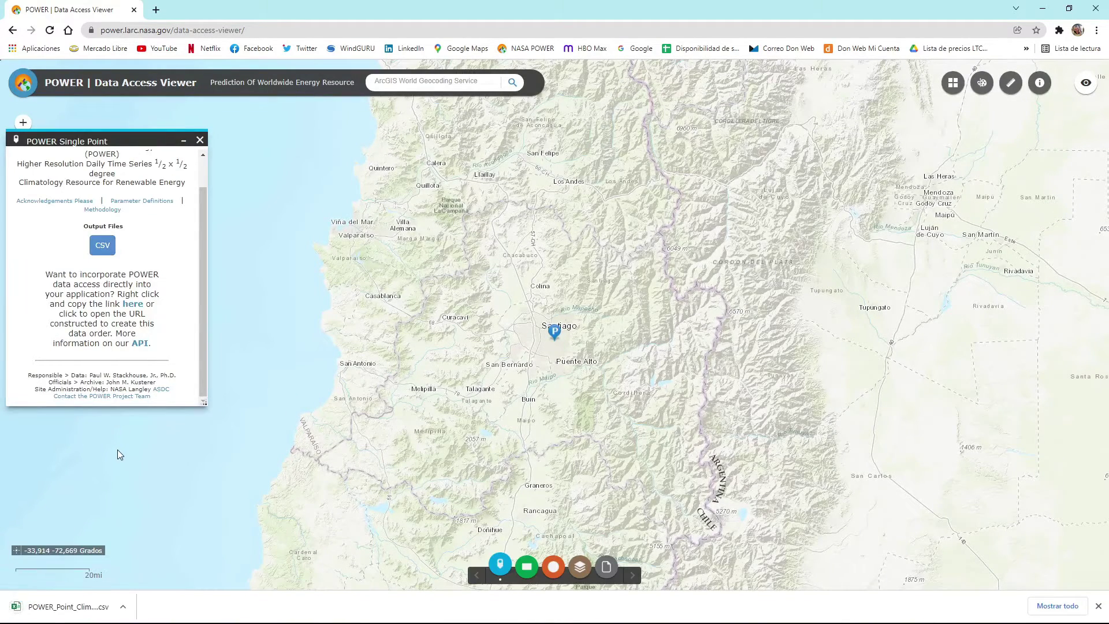
click(95, 608)
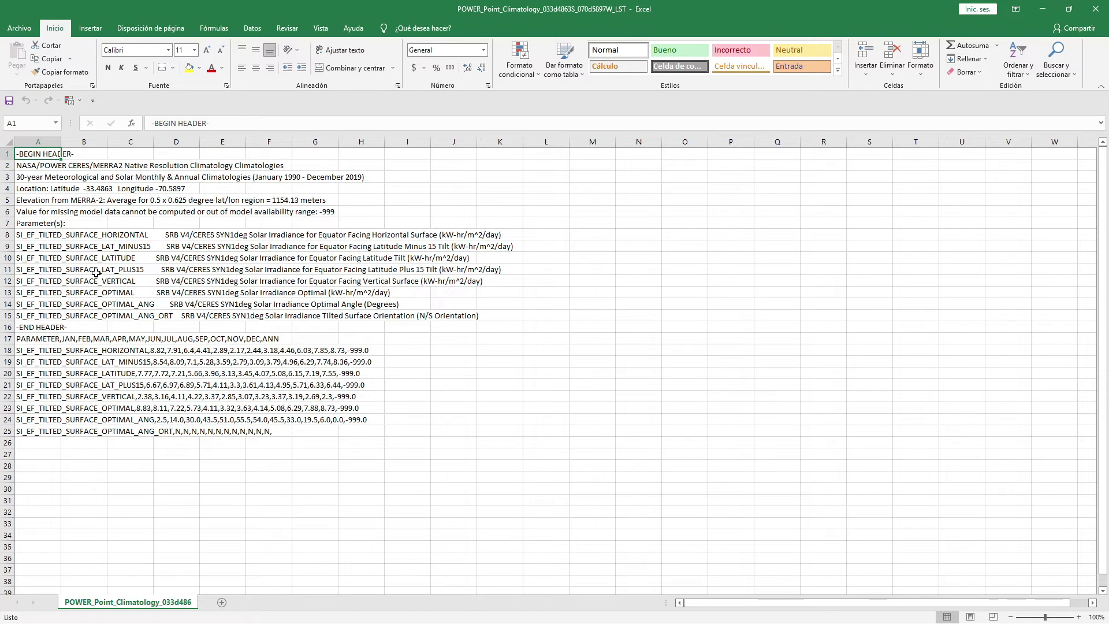
Step: In a new blank workbook, import POWER_Point_Climatology_033d4863S_070d5897W_LST.csv from the Descargas folder and load it through the Power Query editor
click(21, 28)
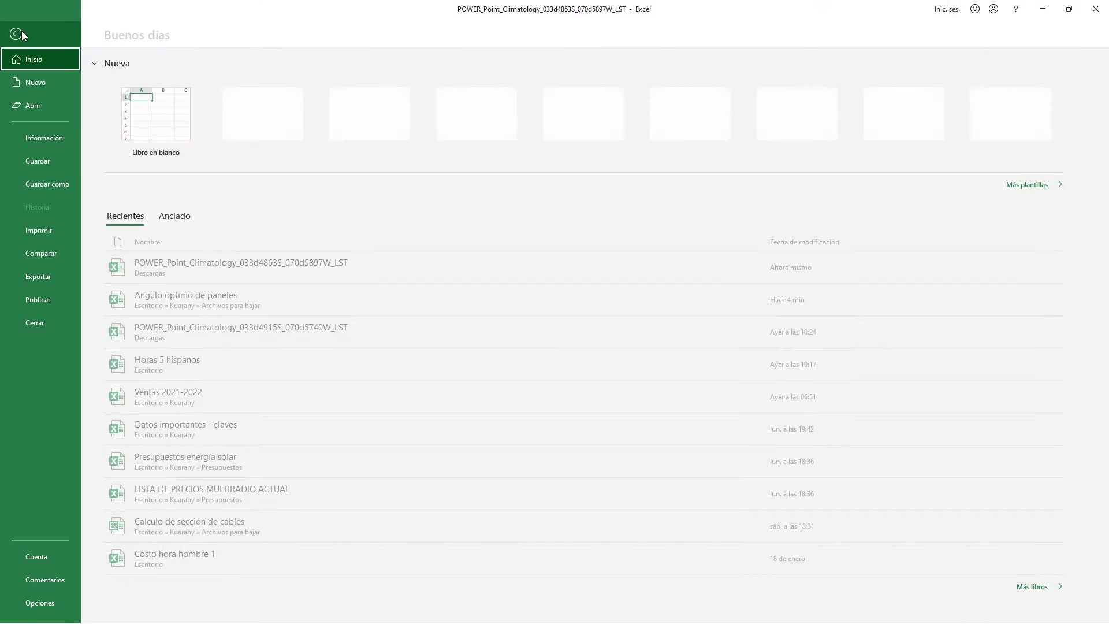
click(155, 115)
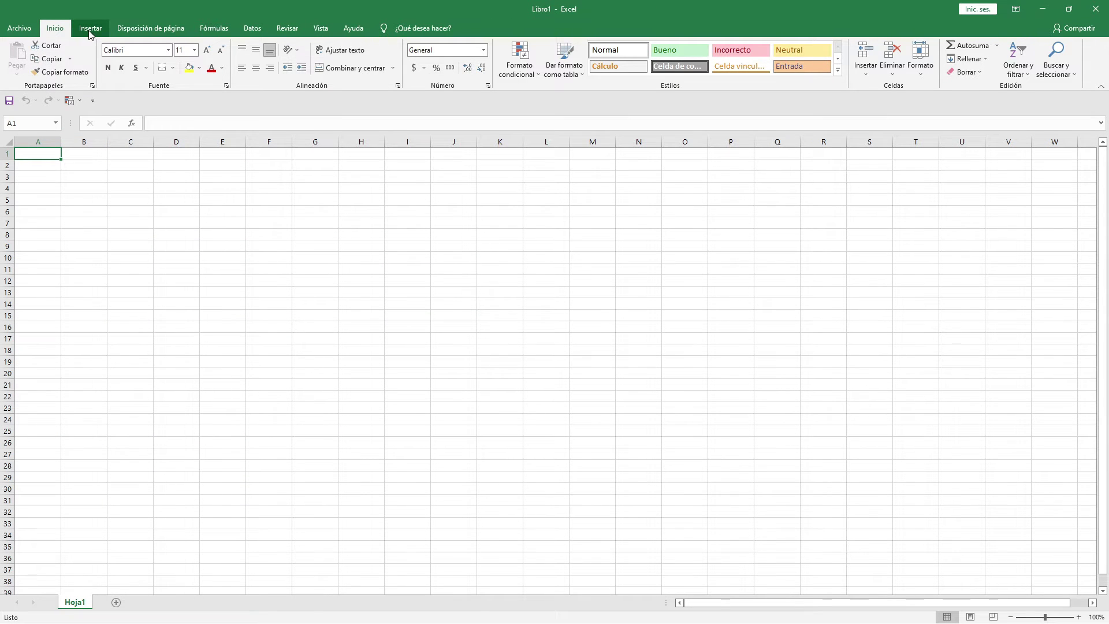
click(253, 30)
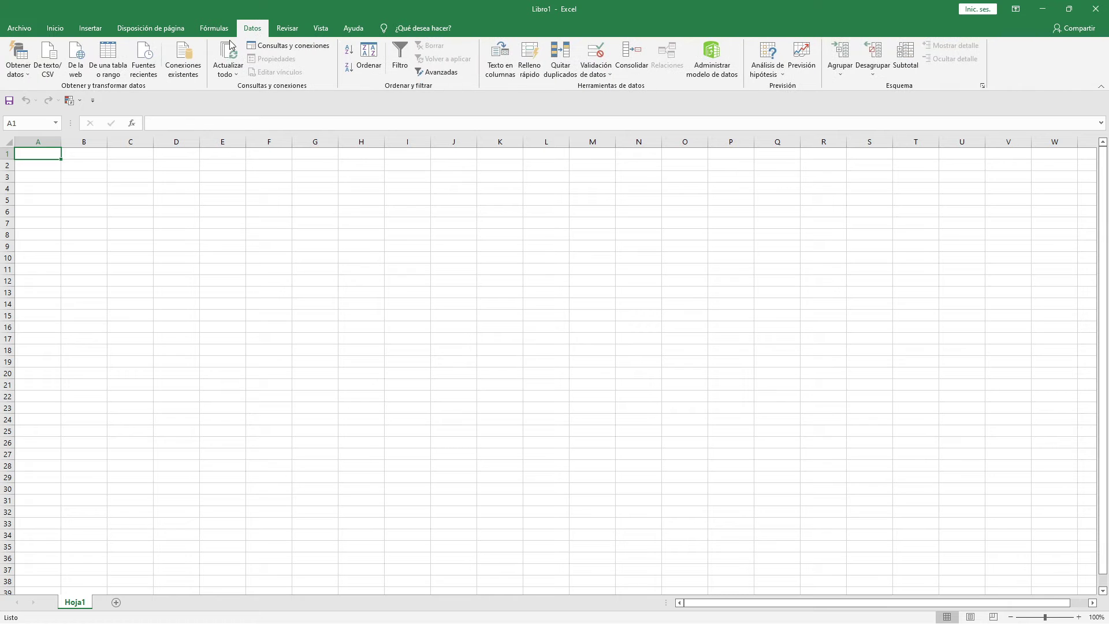
click(56, 65)
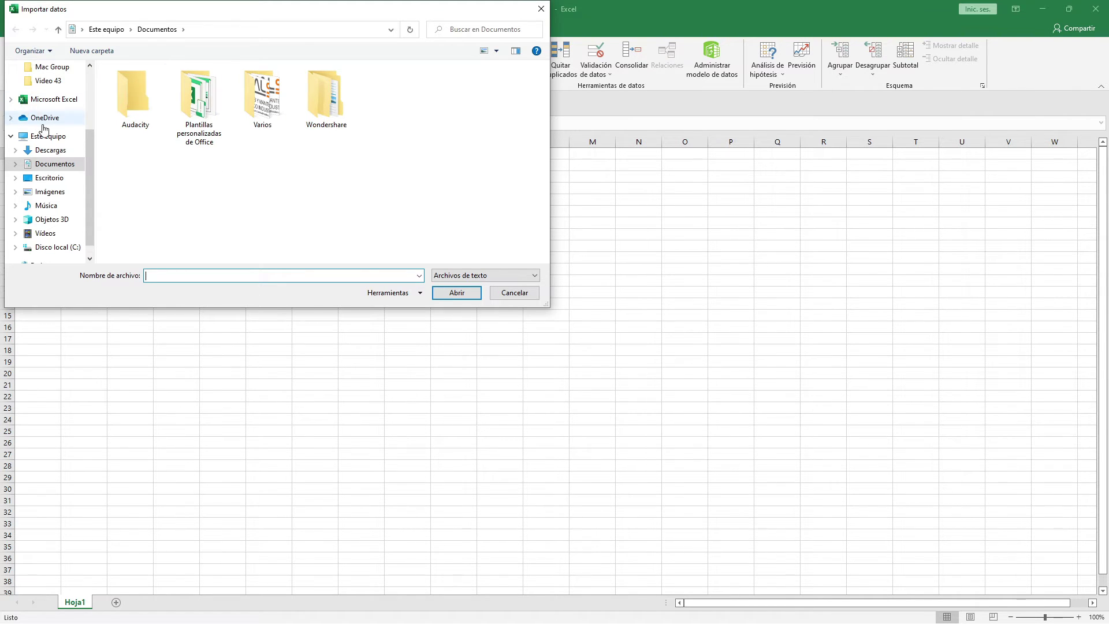
click(50, 149)
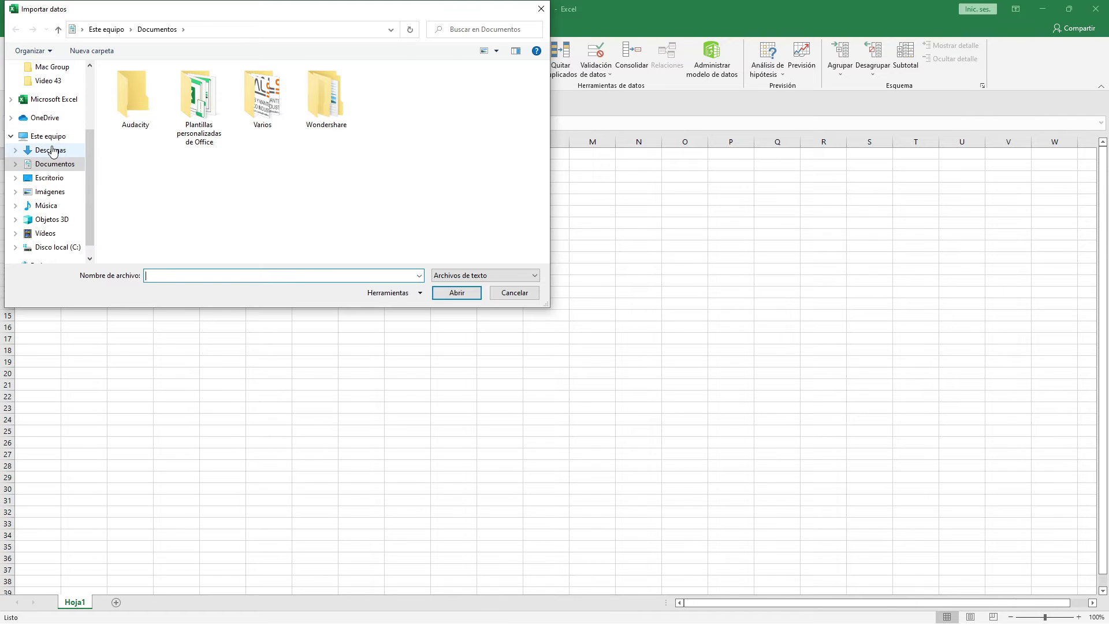
double_click(187, 101)
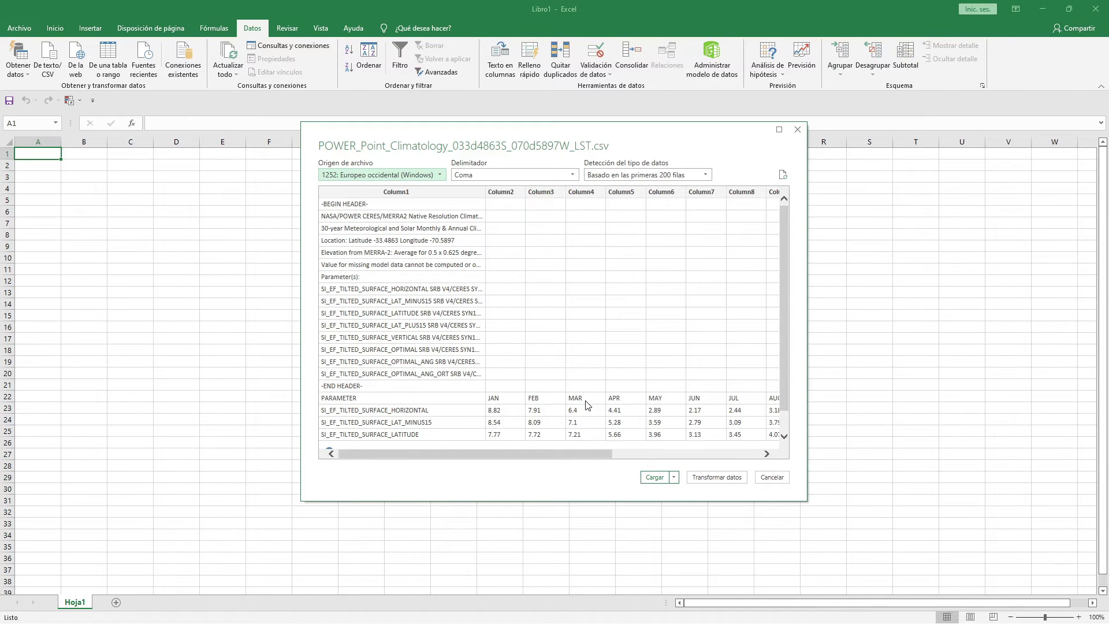
click(709, 477)
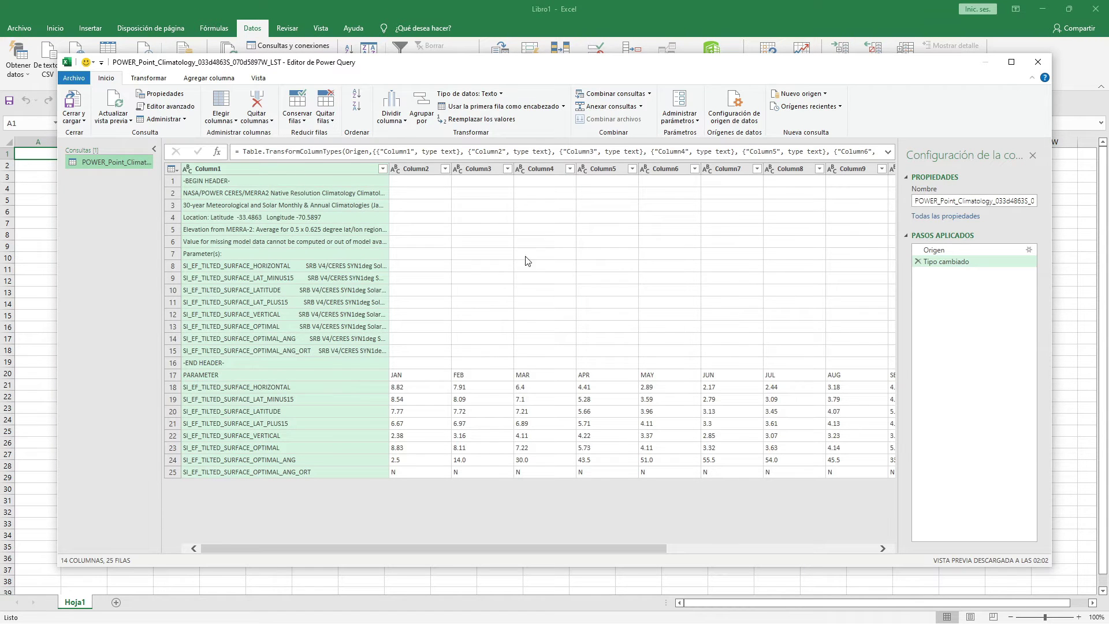
click(72, 102)
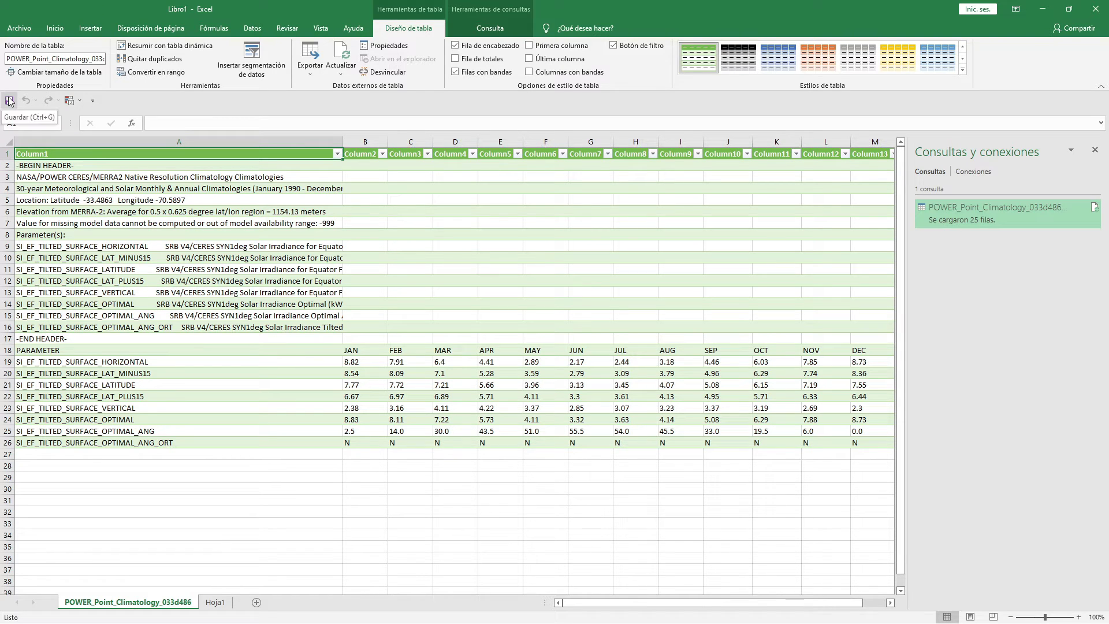
Step: Replace every period with a comma across the whole imported sheet, closing the queries and connections pane
click(7, 145)
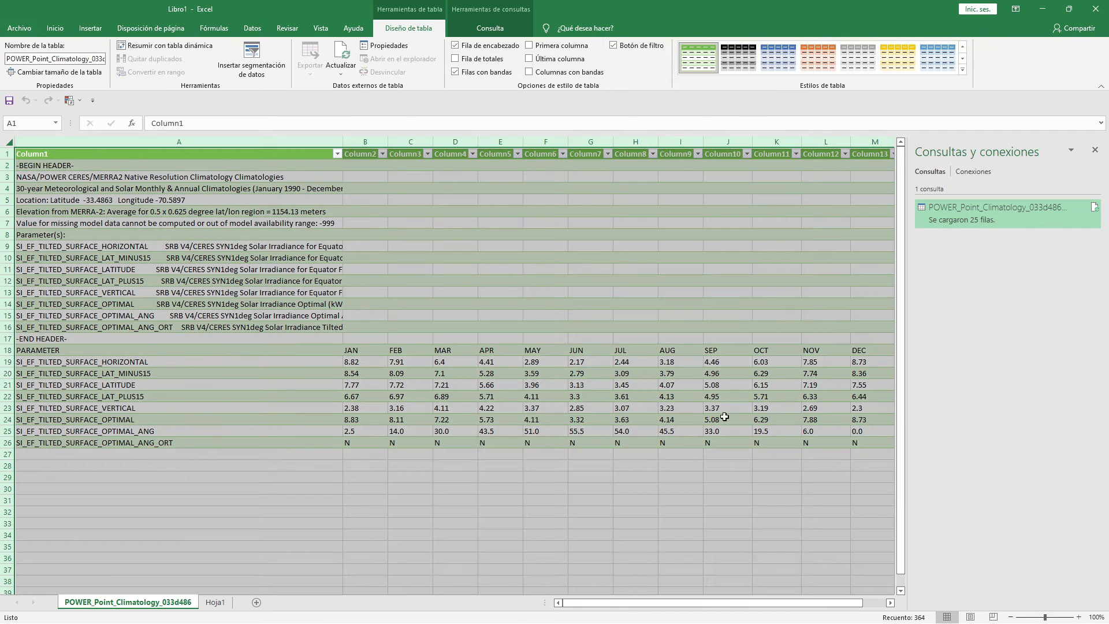
click(1095, 149)
click(54, 27)
click(1056, 65)
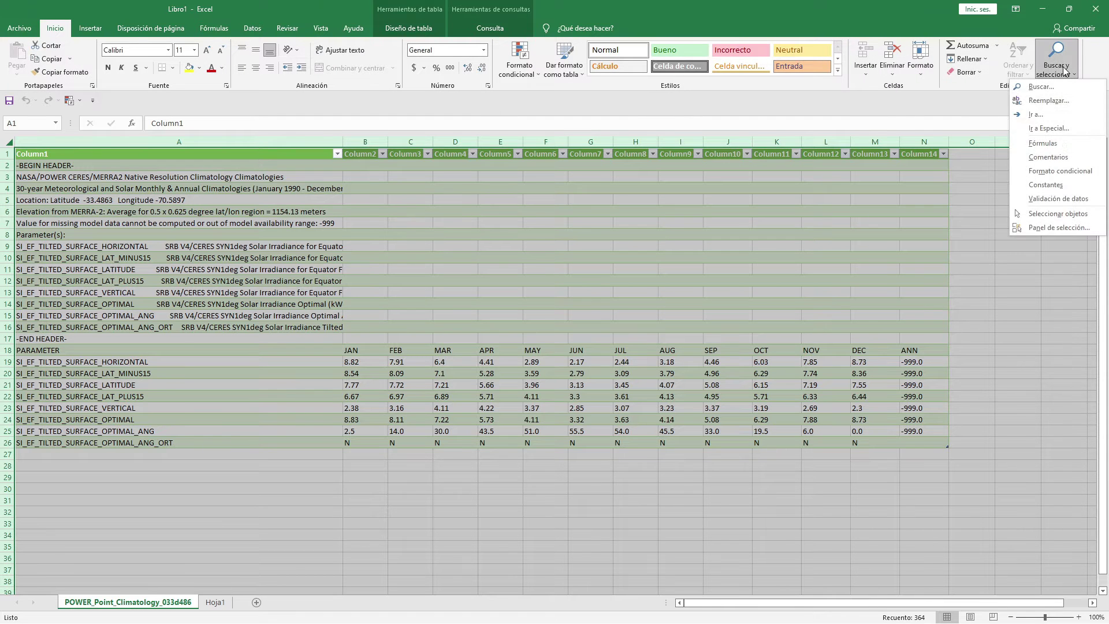
click(1048, 101)
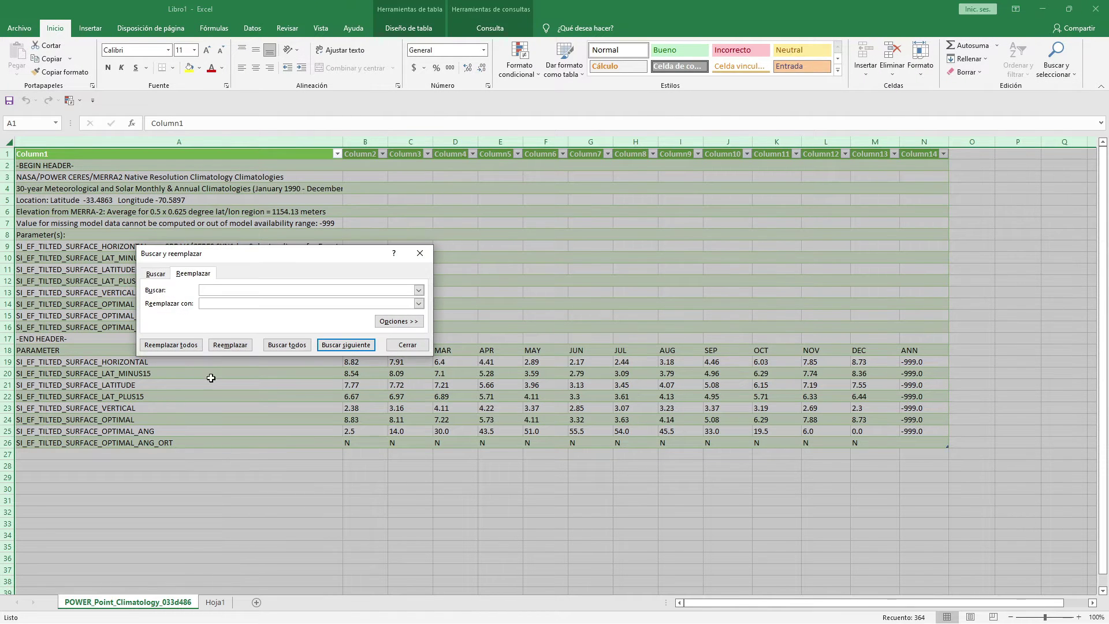
text(.)
click(159, 345)
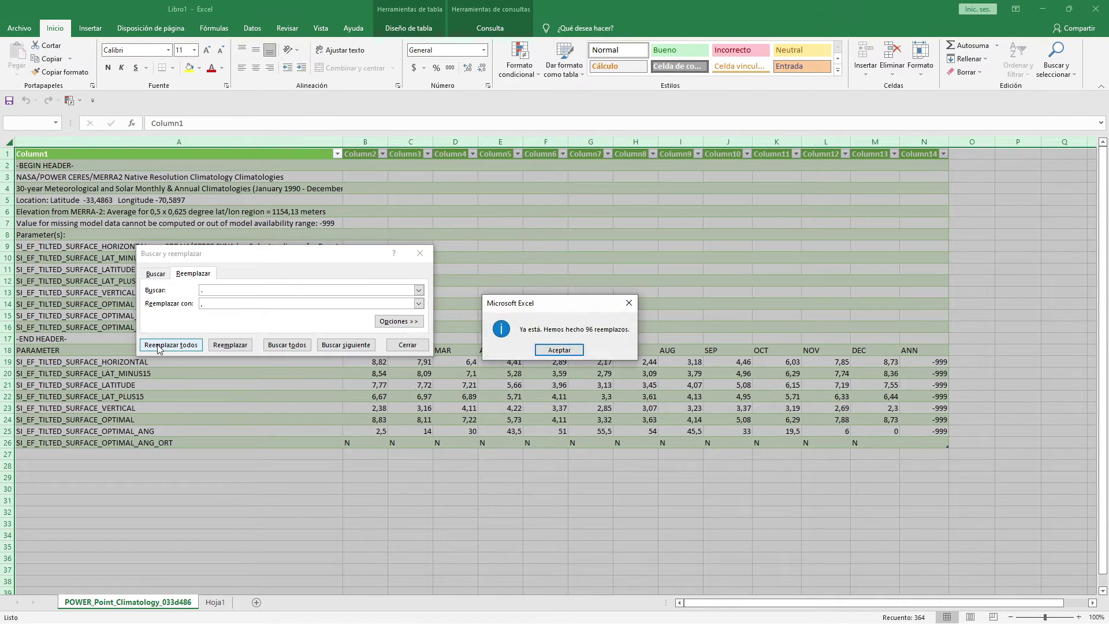
click(559, 349)
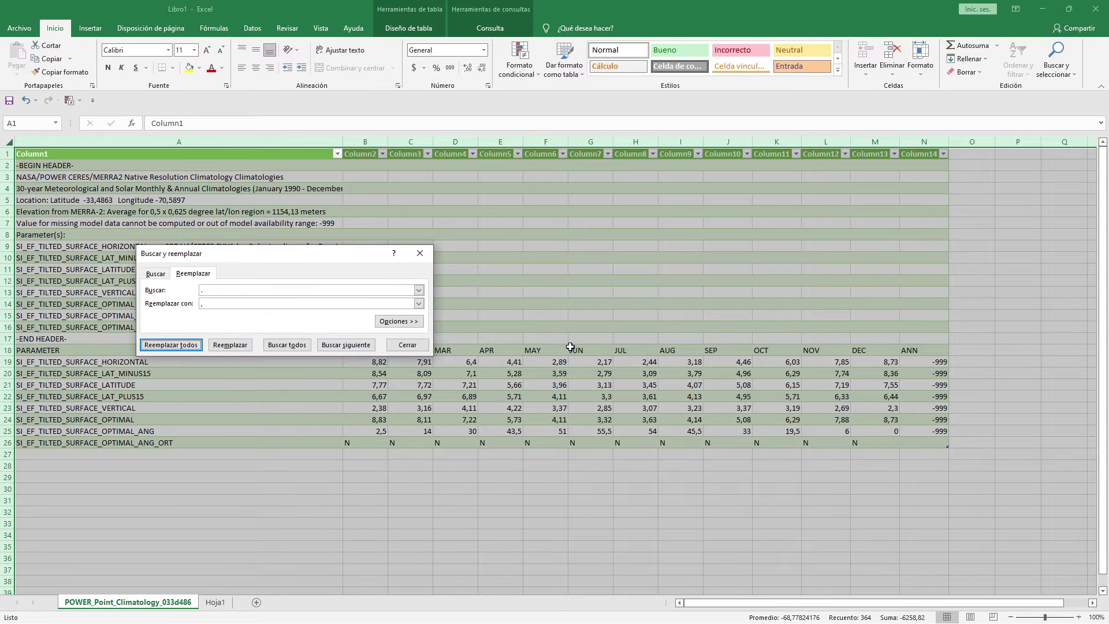
click(407, 344)
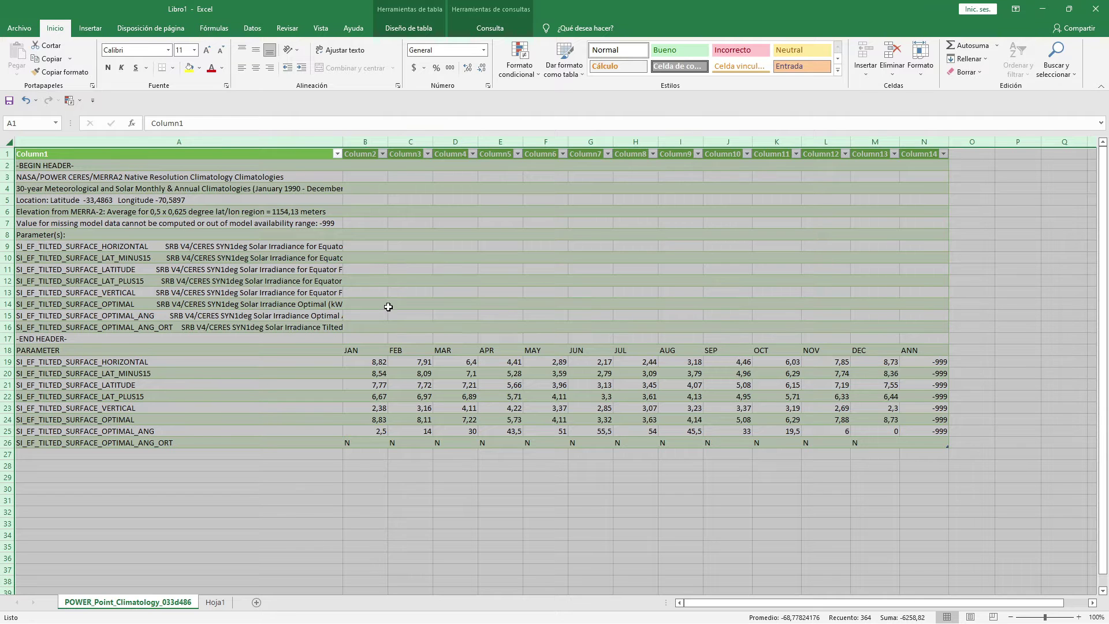
Step: Copy the latitude value -33,4863 from the location line in cell A5
click(371, 364)
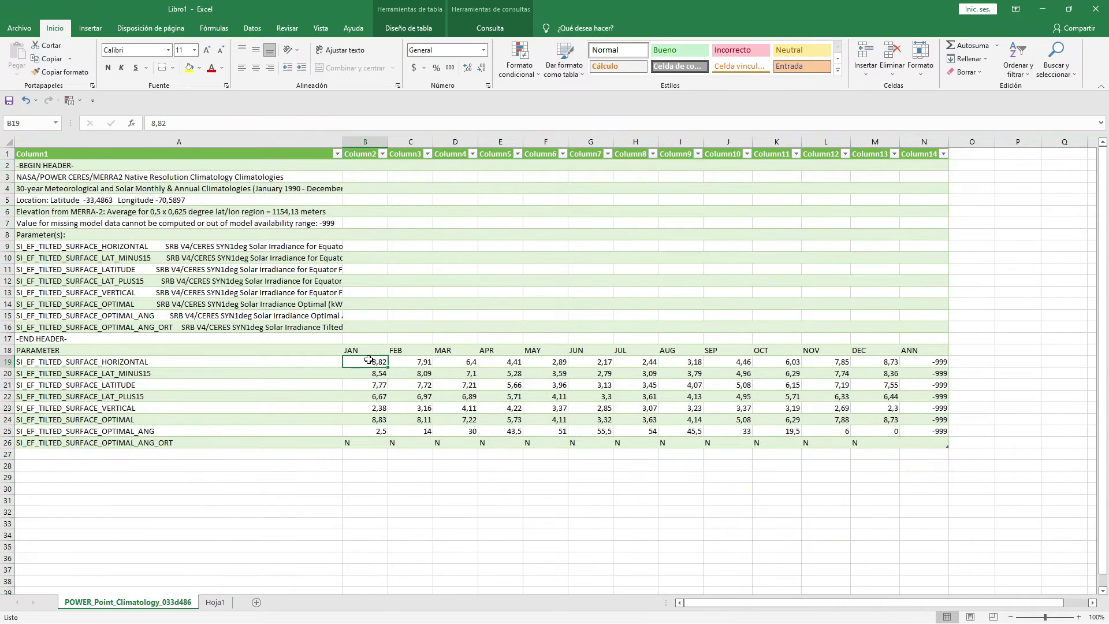
click(112, 201)
double_click(112, 200)
drag(114, 201, 90, 203)
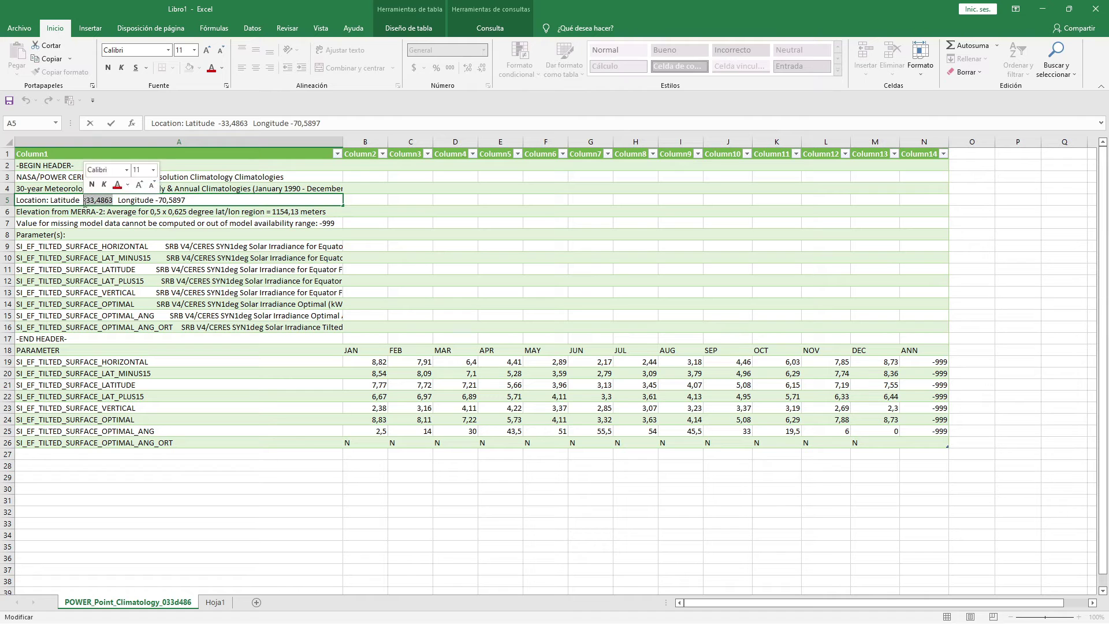
key(ctrl+c)
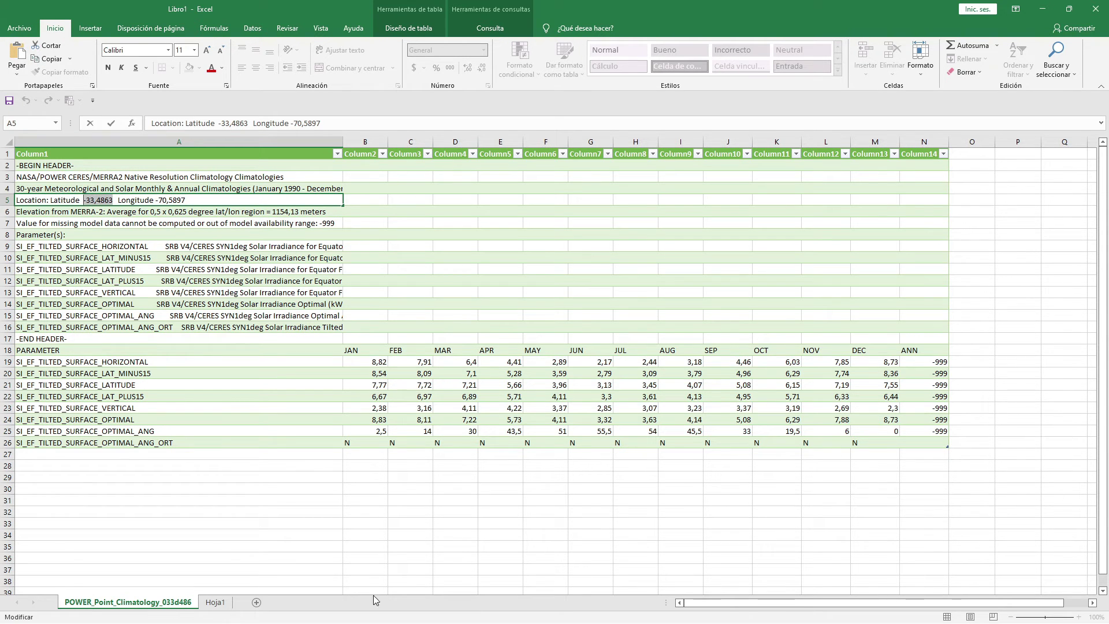
Step: Minimize the imported workbook and close the raw CSV workbook to return to the Angulo optimo de paneles spreadsheet
click(1043, 9)
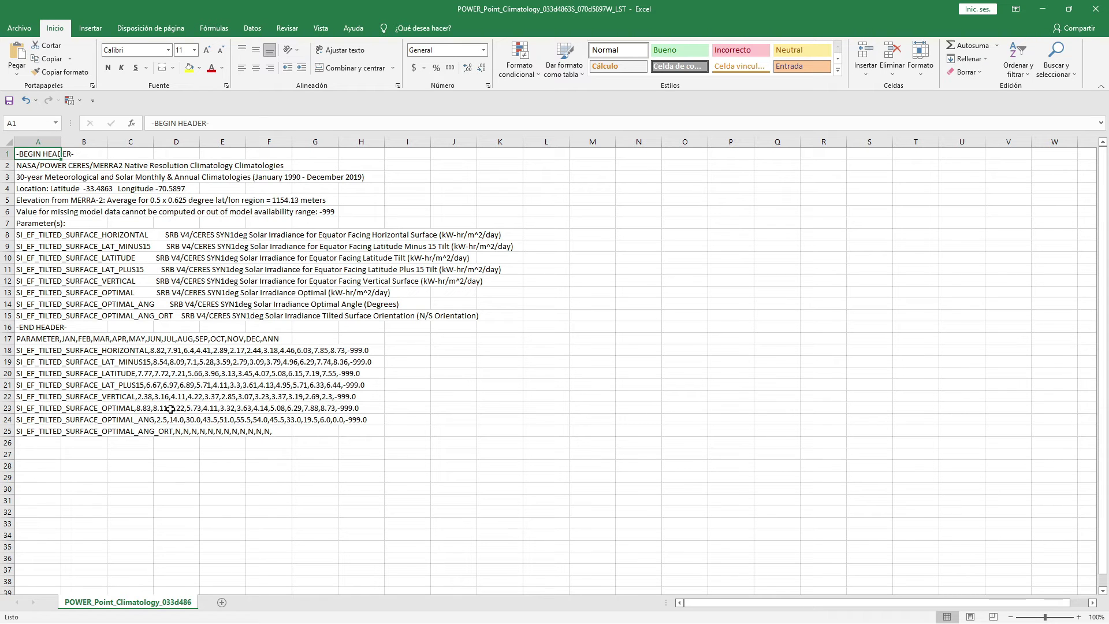
click(146, 398)
click(23, 400)
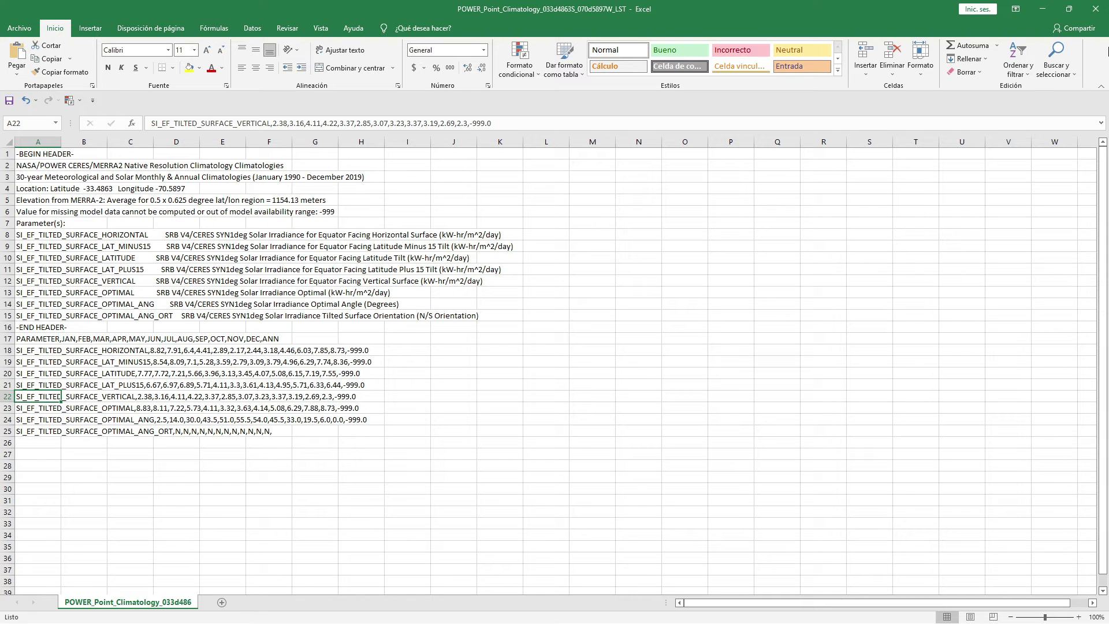
click(1096, 9)
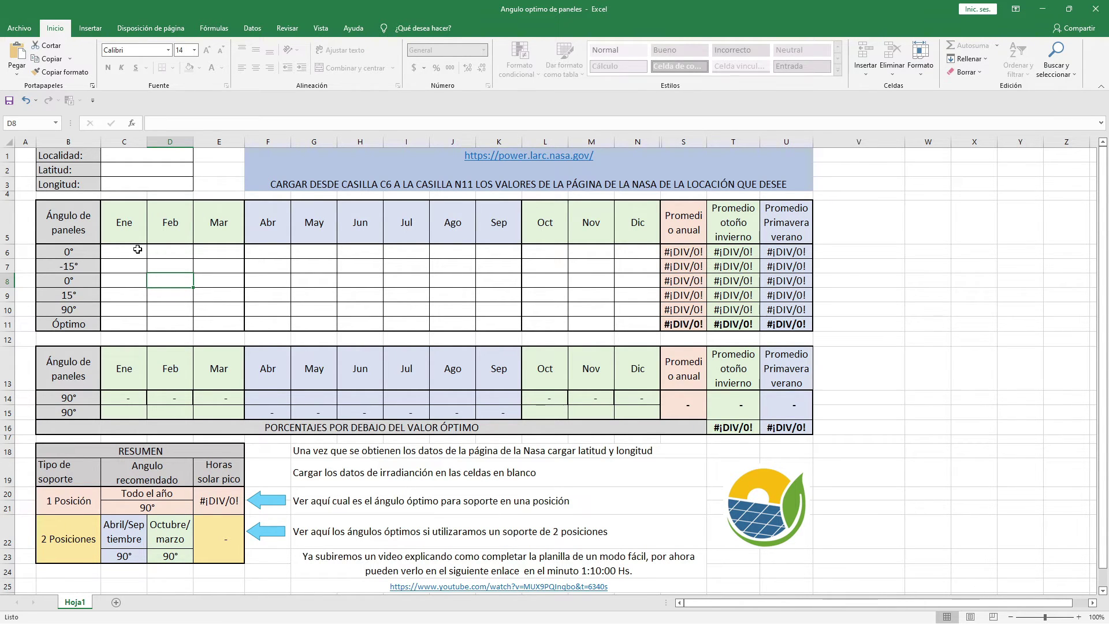
Step: Paste the copied latitude -33,4863 into the Latitud cell C2
click(125, 172)
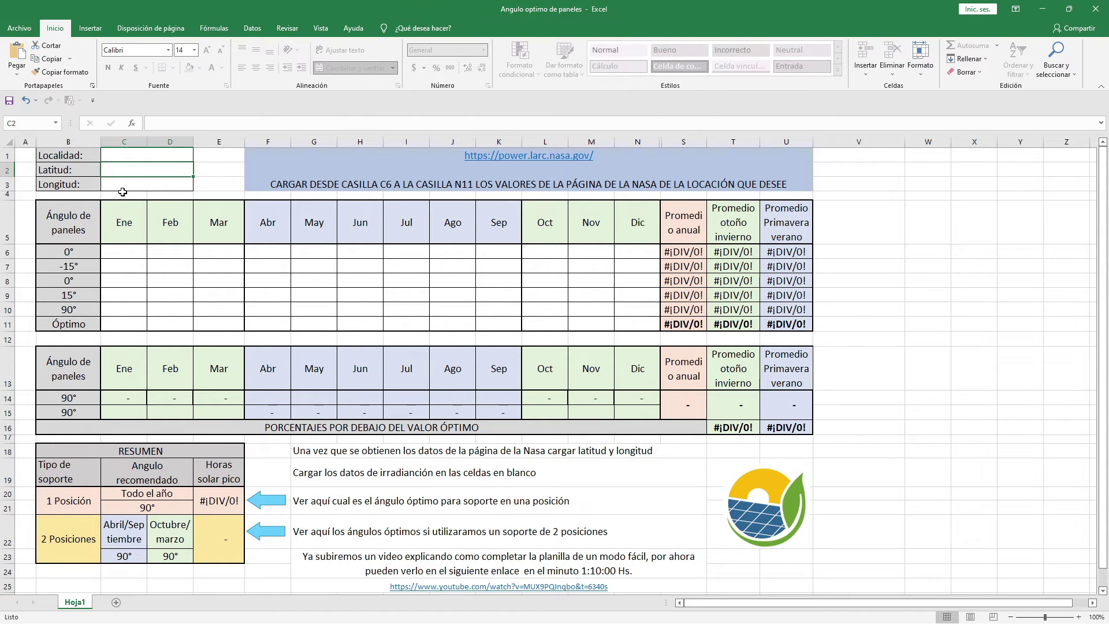
double_click(119, 173)
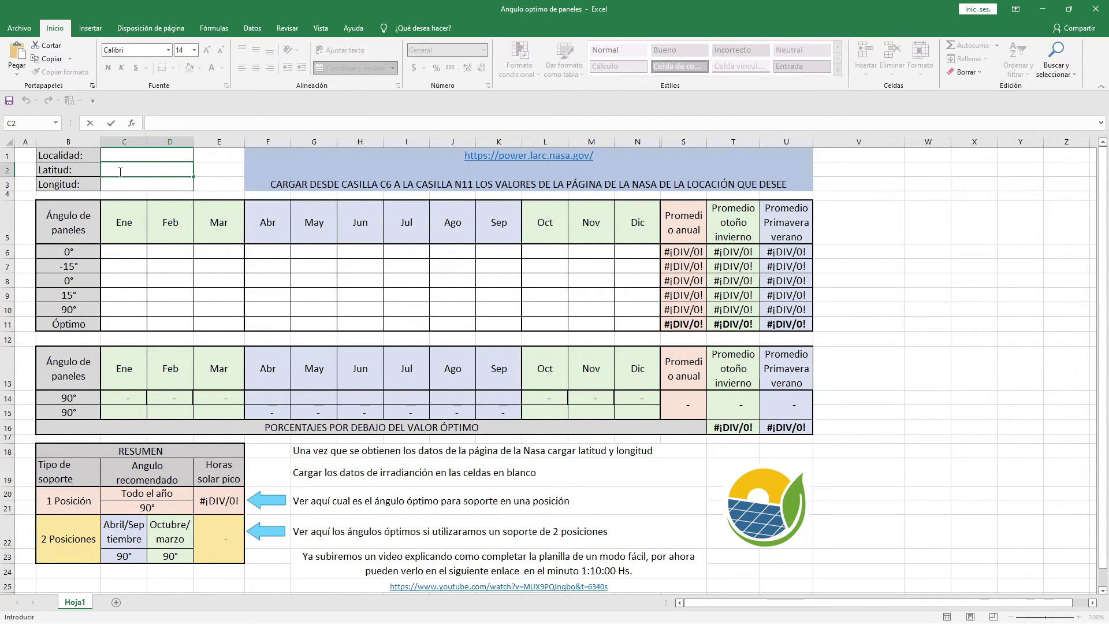
key(ctrl+v)
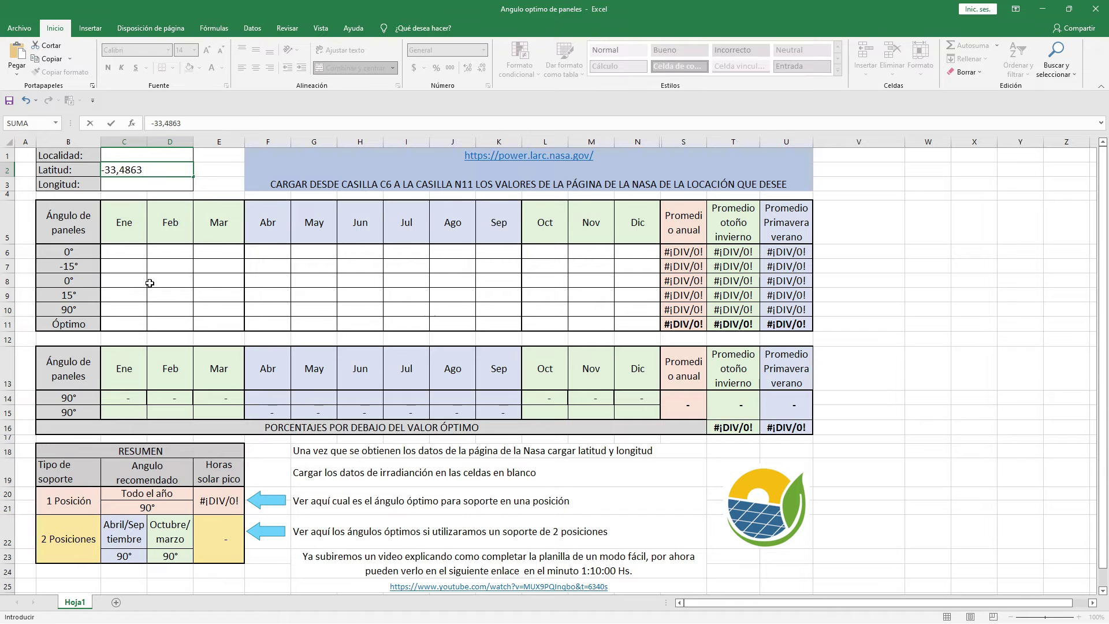
click(150, 281)
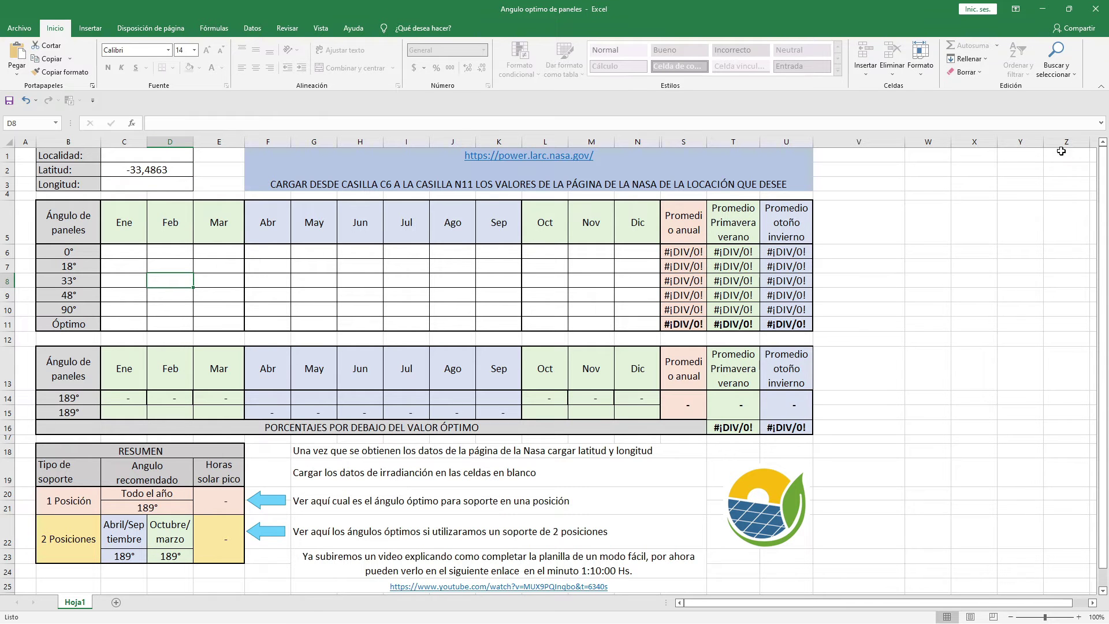
Step: Copy the longitude digits 70,5897 from cell A5 of the imported workbook into the Longitud cell C3 of Angulo optimo de paneles
click(1043, 9)
double_click(164, 199)
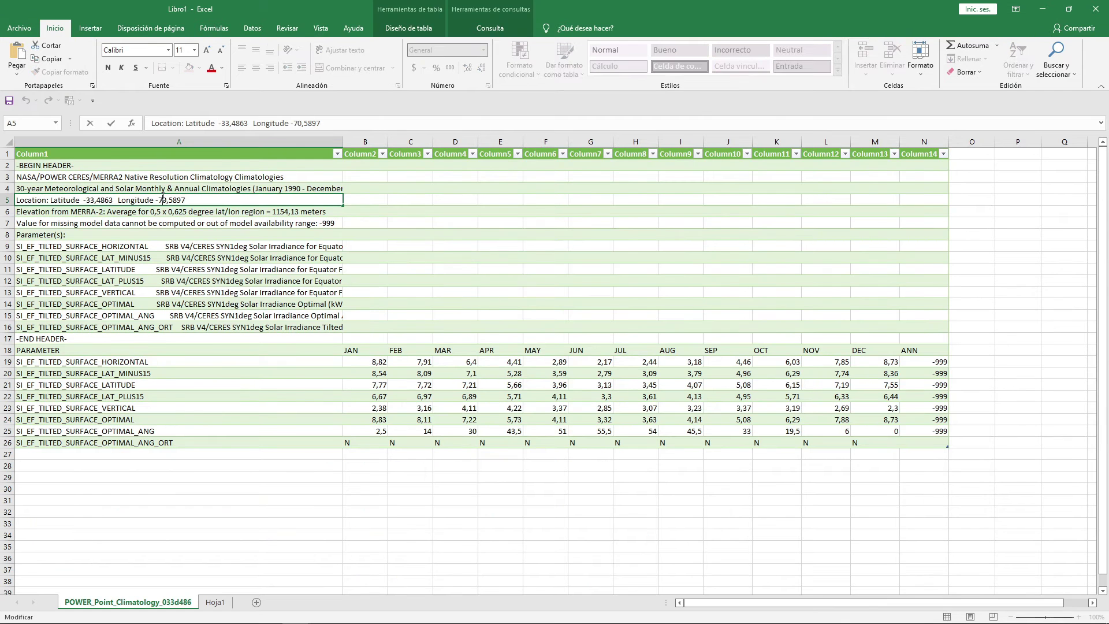
click(249, 611)
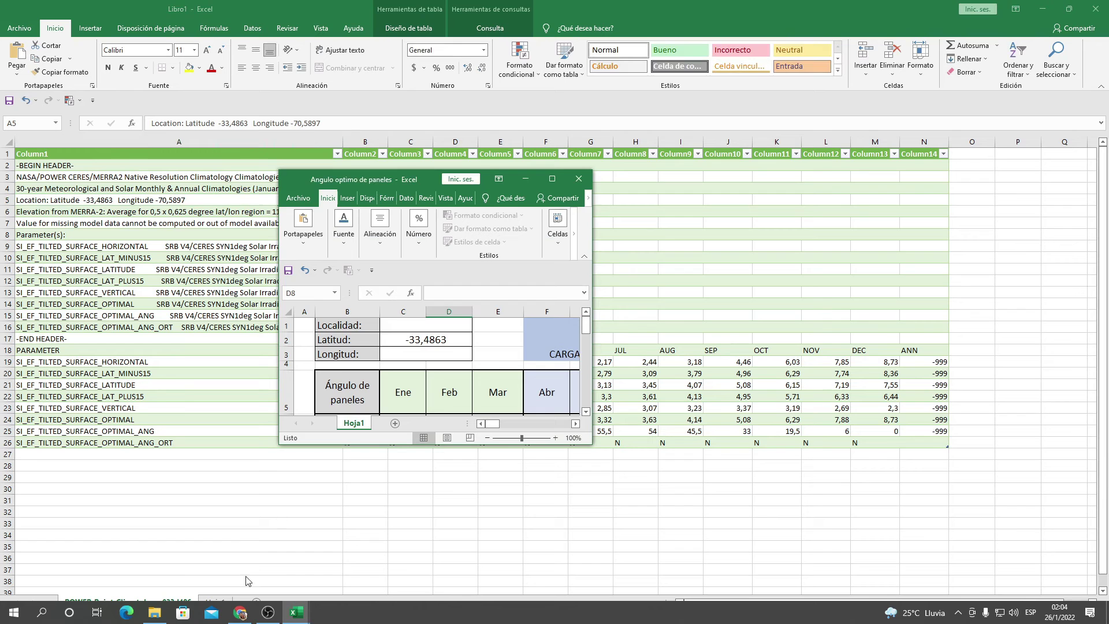
click(556, 183)
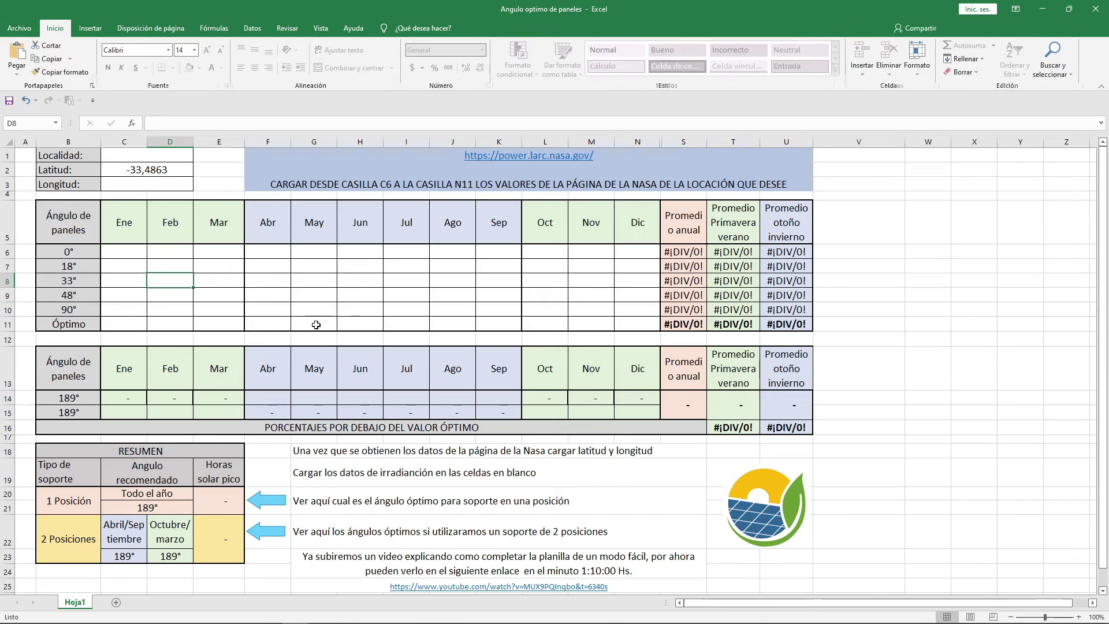
double_click(126, 183)
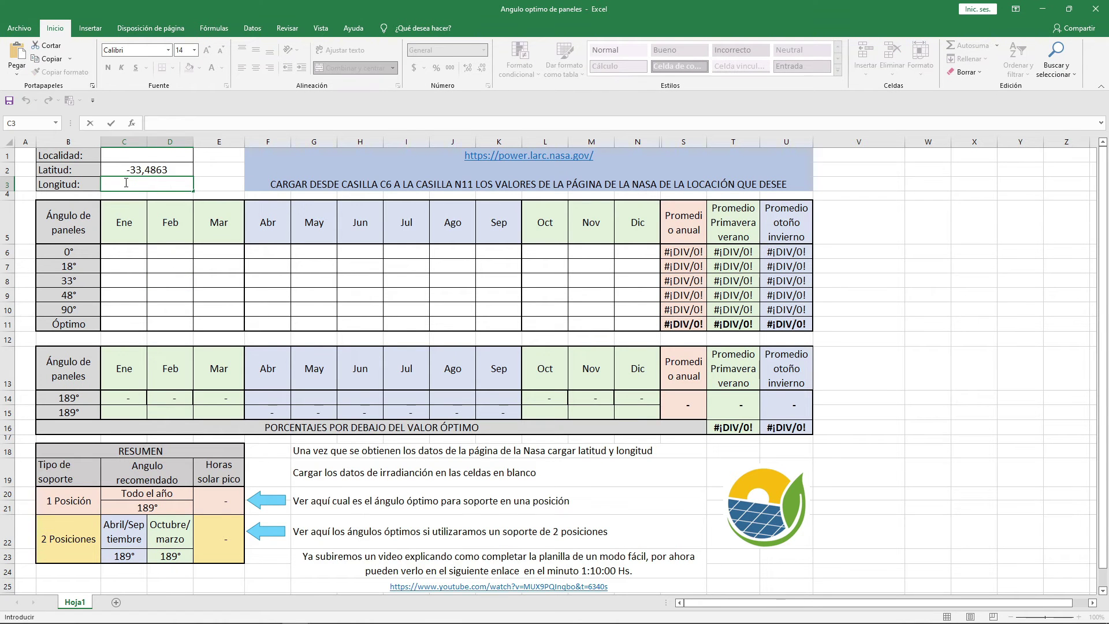
key(ctrl+v)
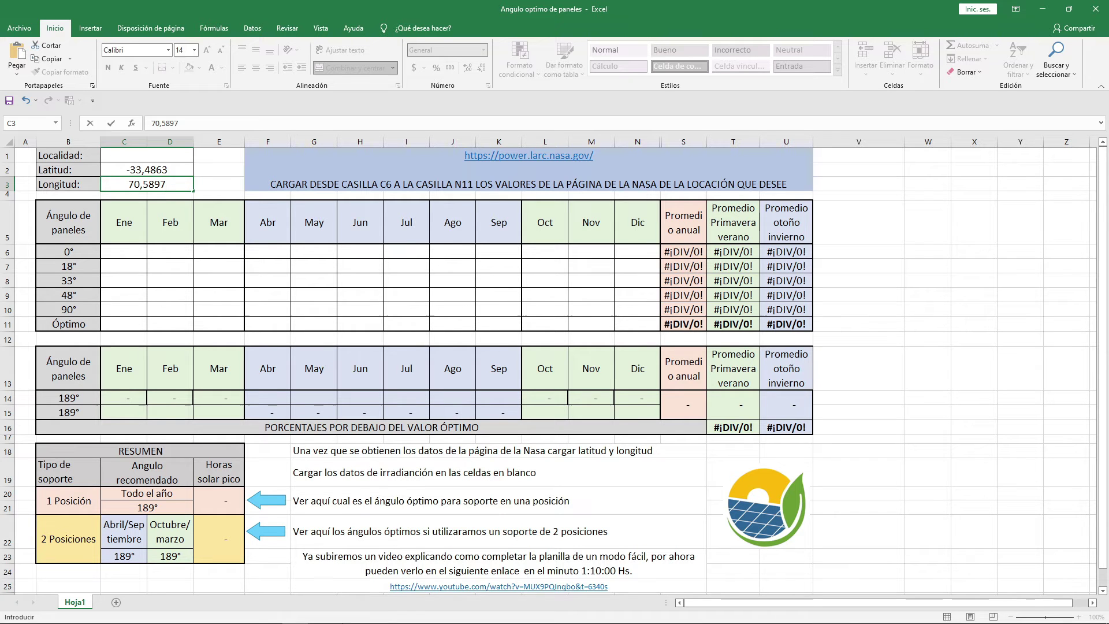
Step: Switch to the imported workbook and copy the January to December irradiance values in B19:M24, from the HORIZONTAL to the OPTIMAL row
mouse_move(309, 620)
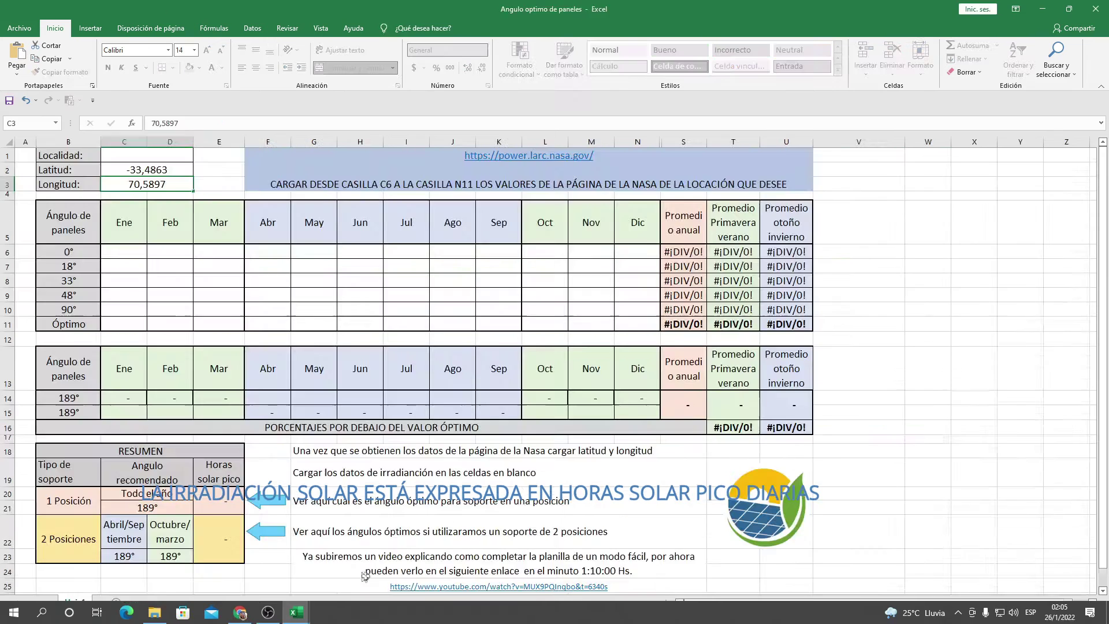
click(347, 572)
drag(369, 362, 866, 423)
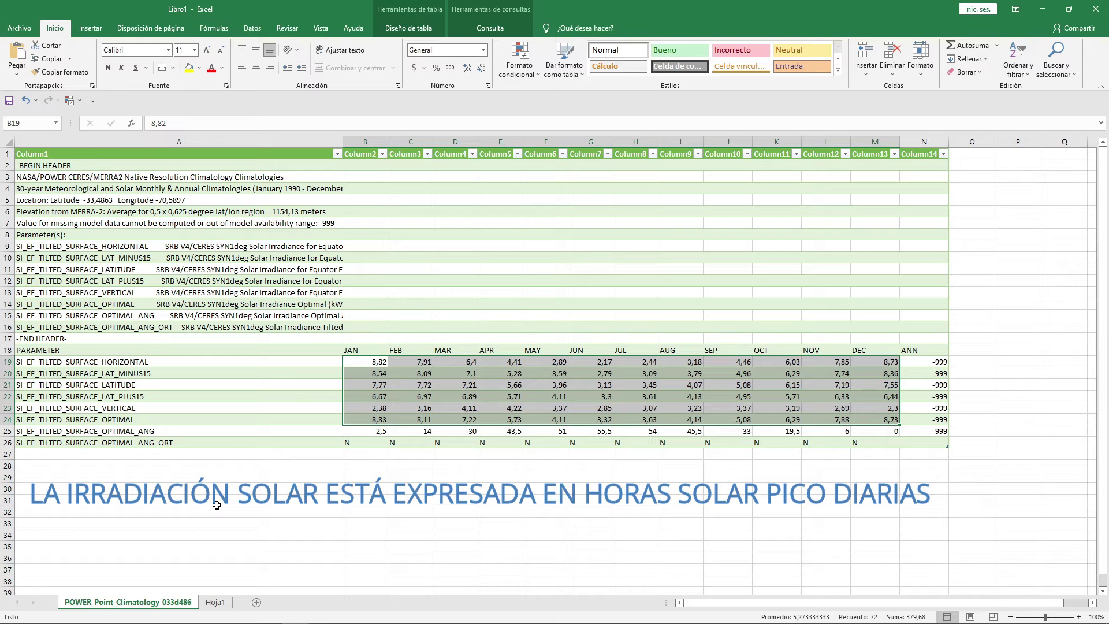
key(ctrl+c)
Step: Paste the copied irradiance data as values only into the Angulo optimo de paneles table, starting at cell C6
mouse_move(187, 618)
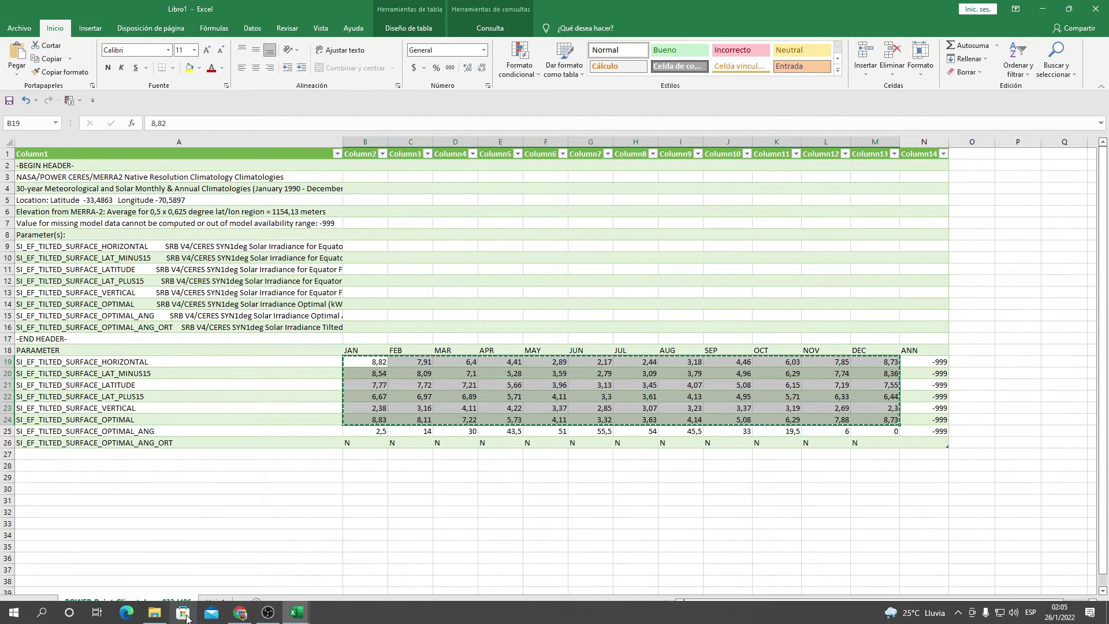
mouse_move(296, 612)
click(269, 578)
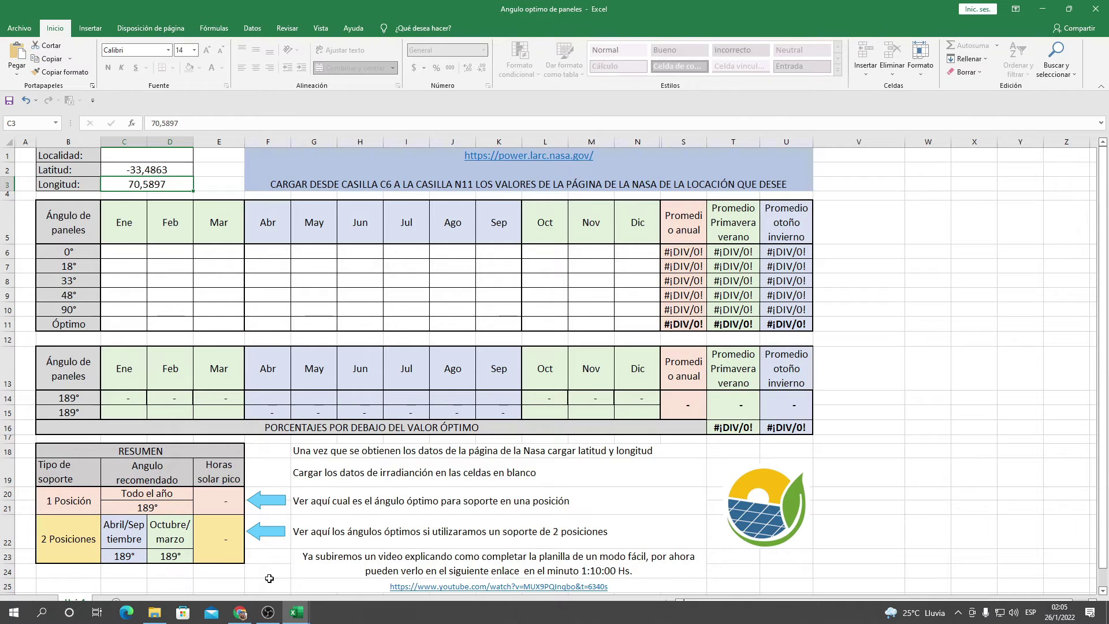
click(125, 256)
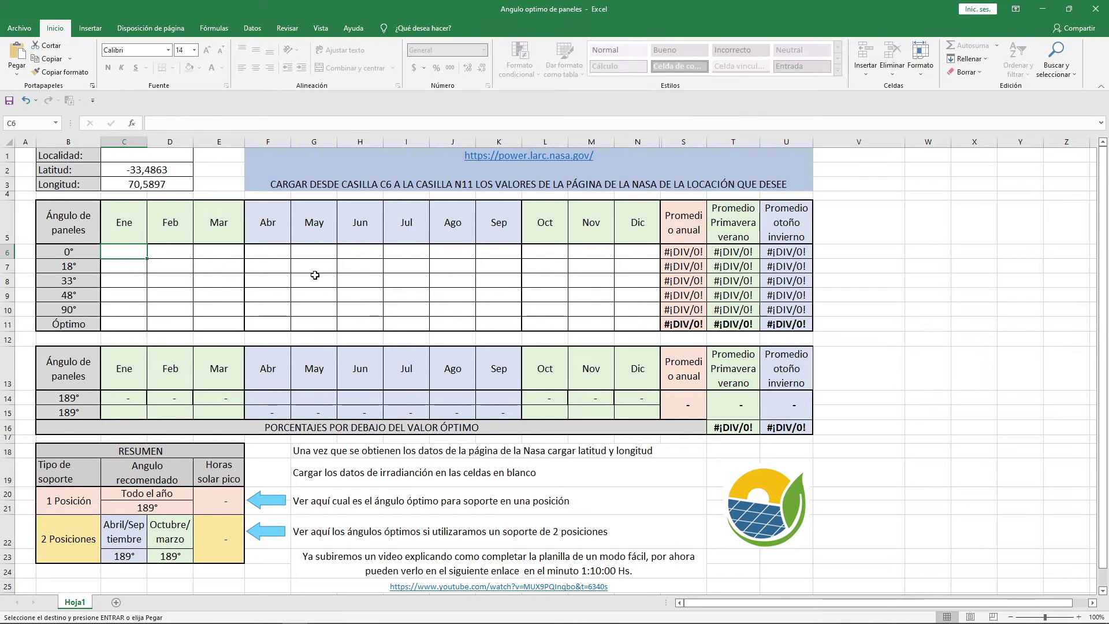
click(17, 74)
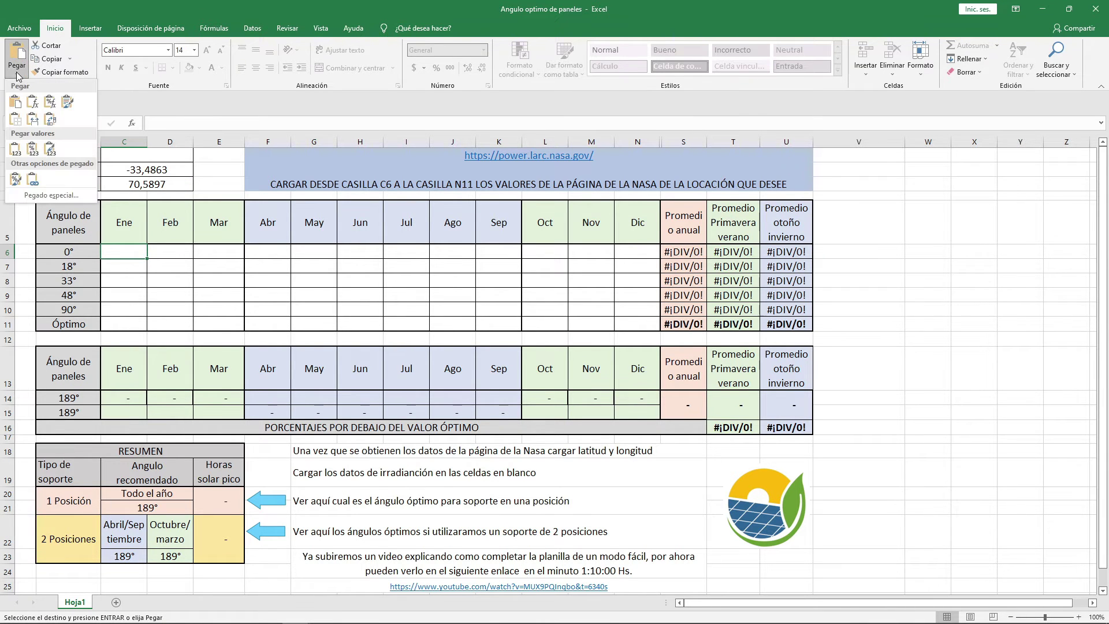
click(15, 149)
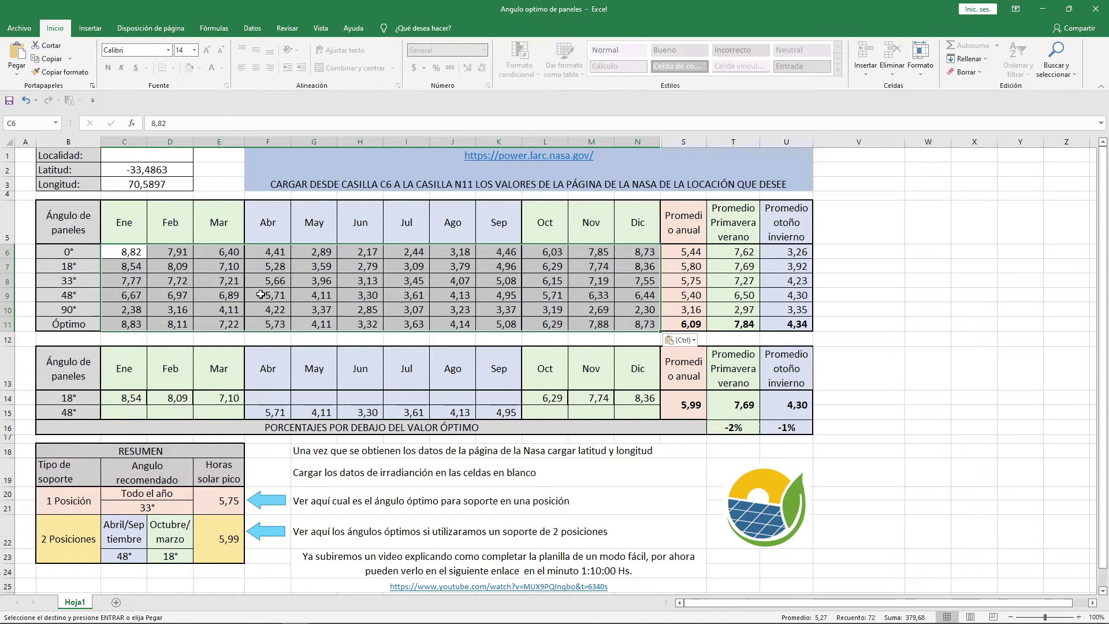
Step: Examine the RESUMEN table's recommended angles and peak solar hours for one-position and two-position supports, alongside the optimal annual average
click(209, 289)
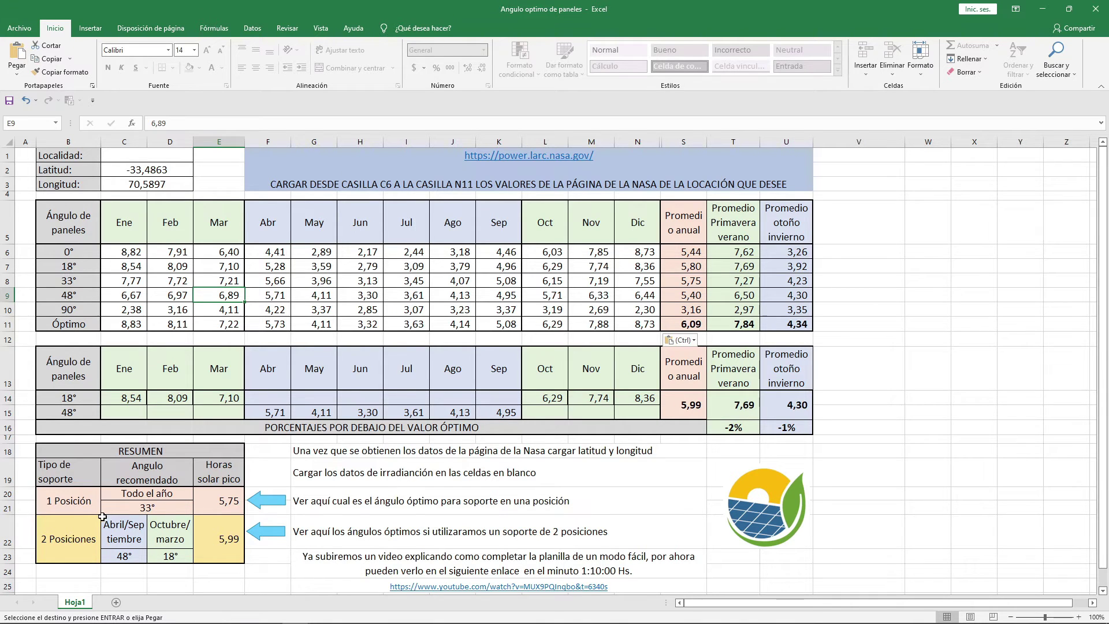
click(679, 322)
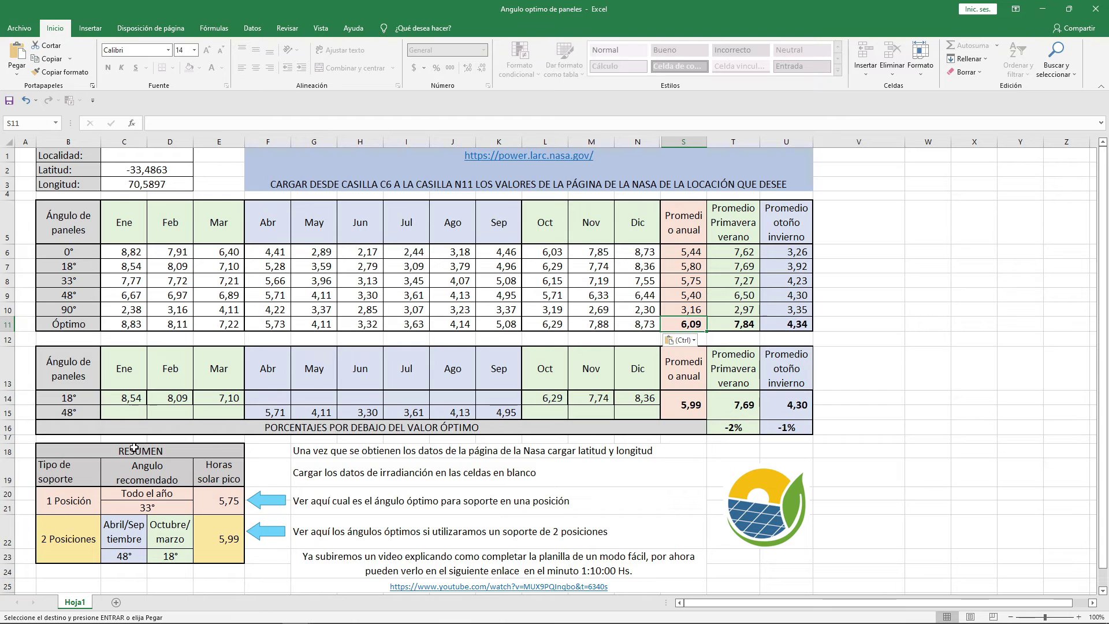
drag(57, 500, 228, 501)
click(121, 506)
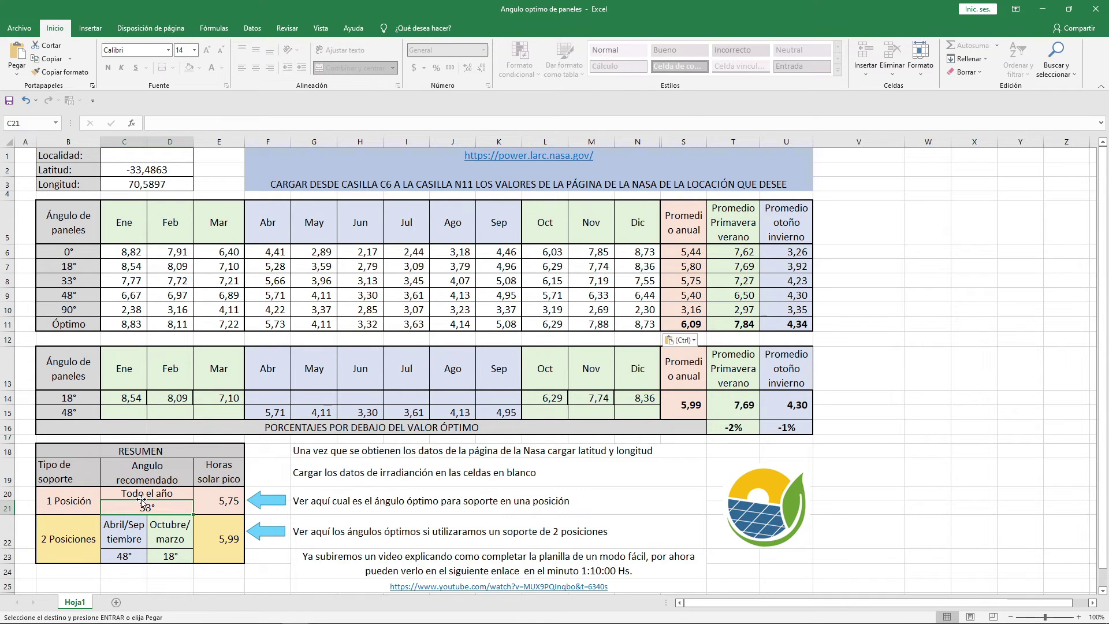
click(220, 510)
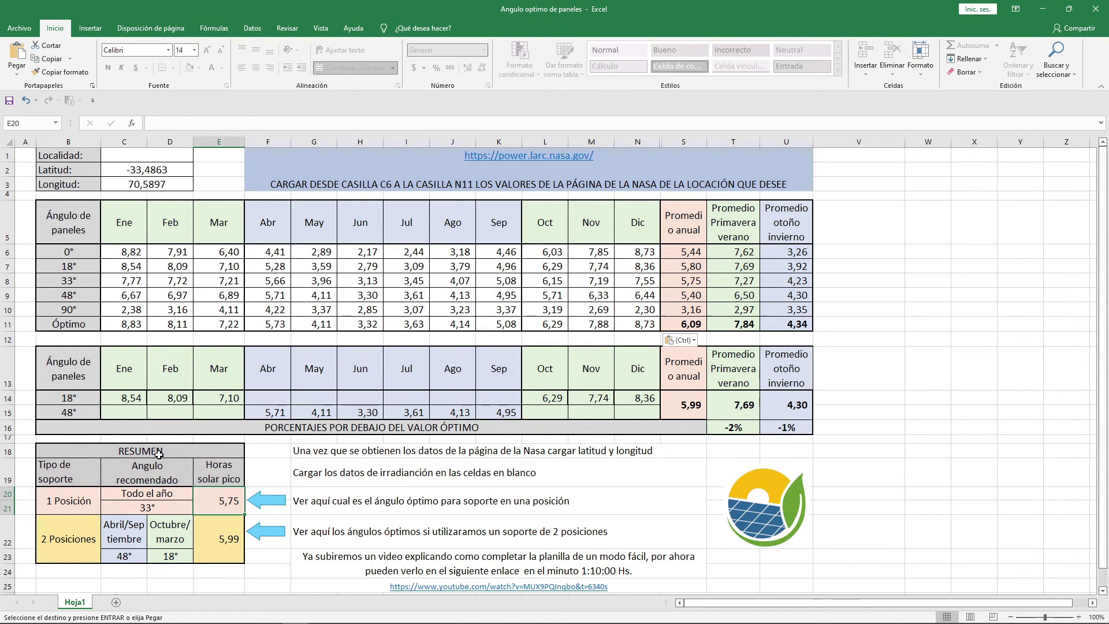
click(68, 543)
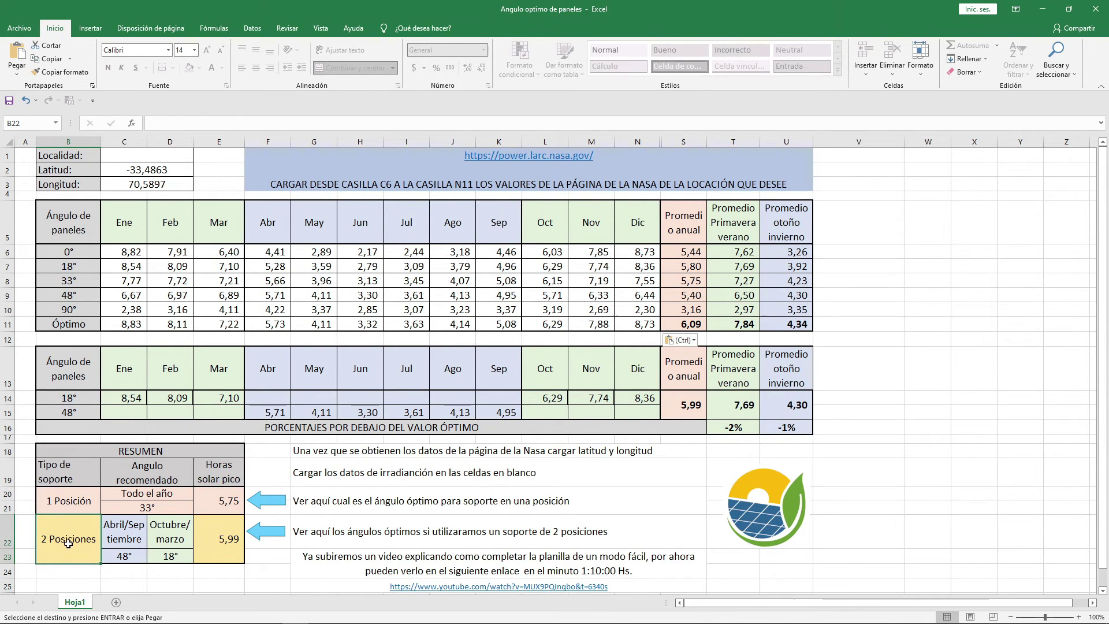
click(116, 558)
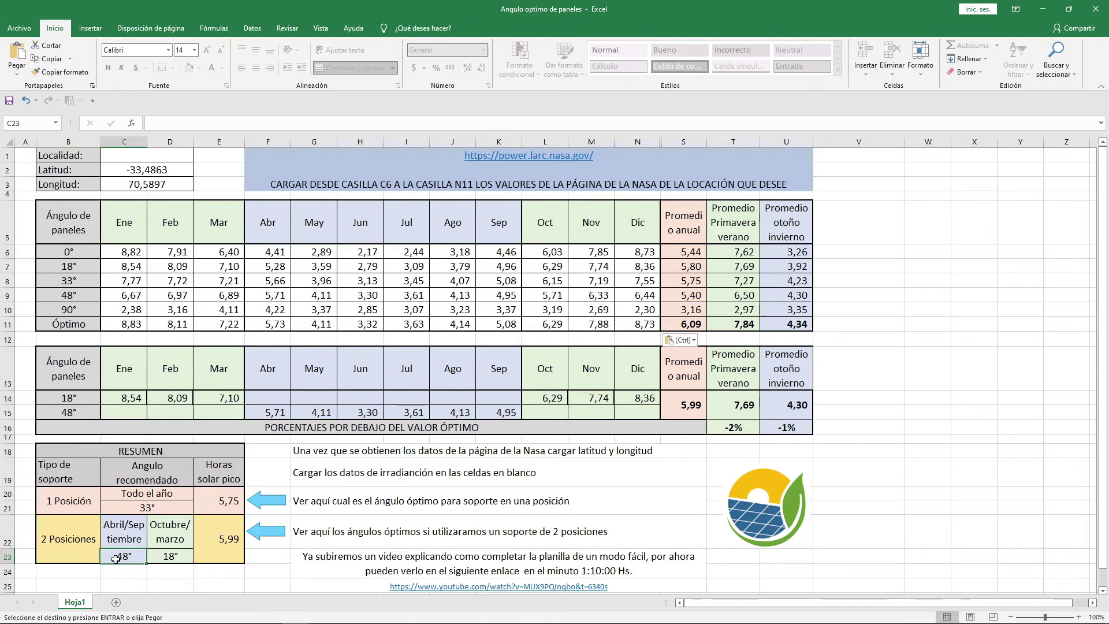
click(169, 557)
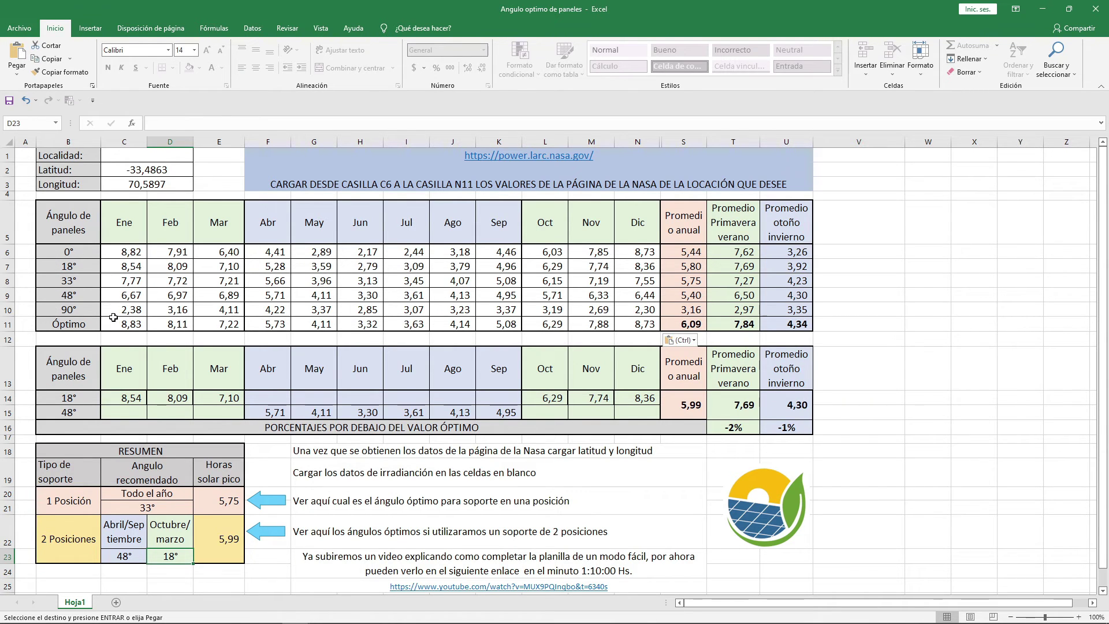
Step: Review the panel angle rows in B6:B11, and compare the two-position peak solar hours with the Óptimo annual average
click(69, 251)
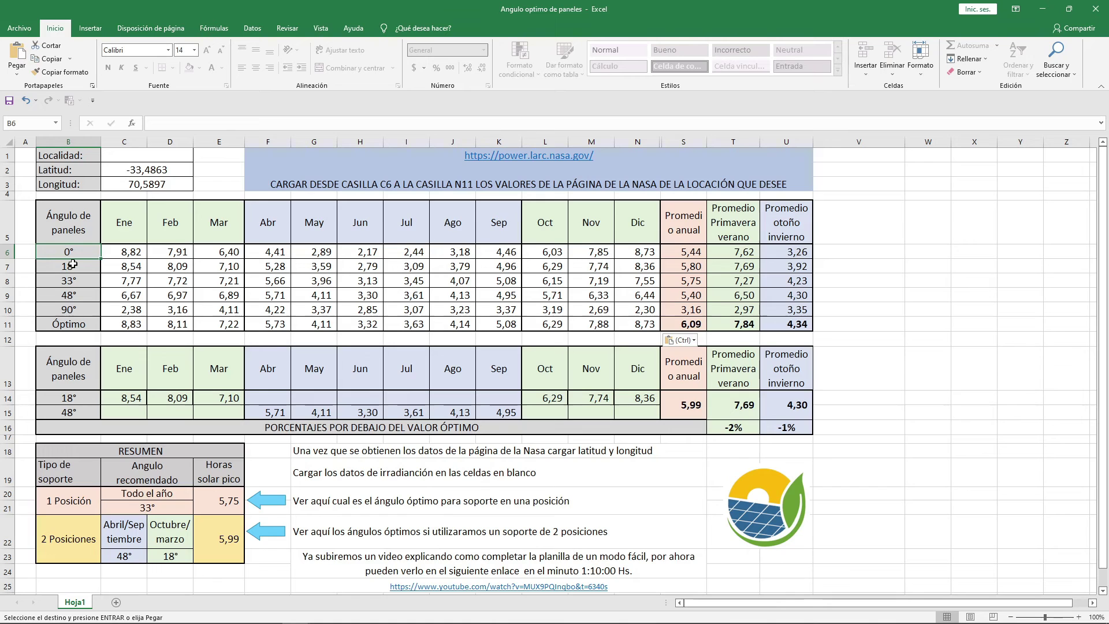
click(72, 267)
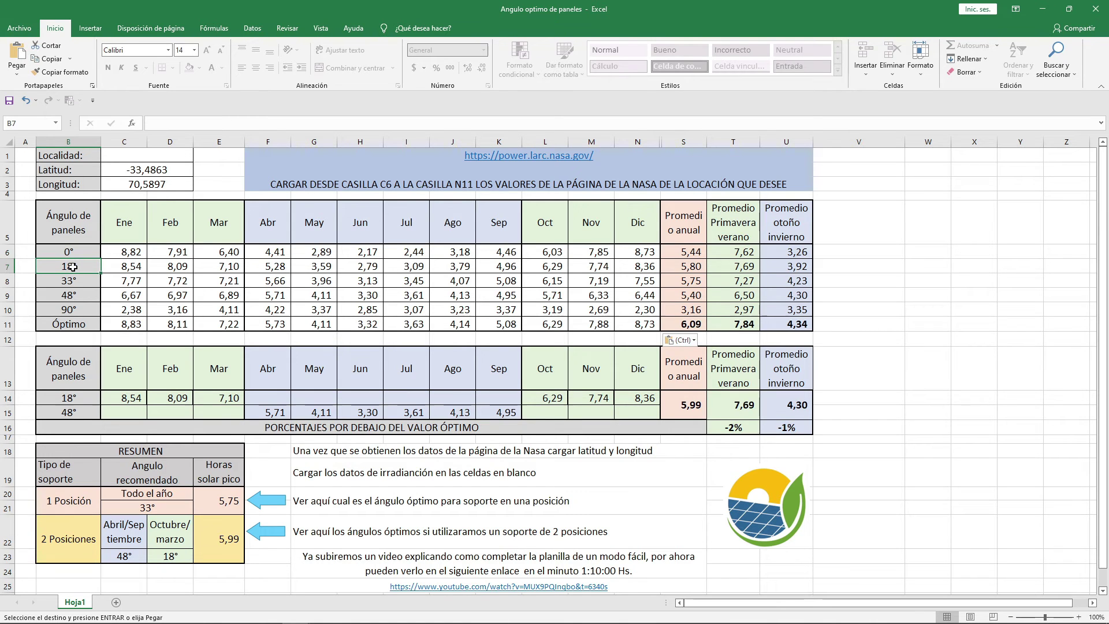
click(85, 286)
click(81, 298)
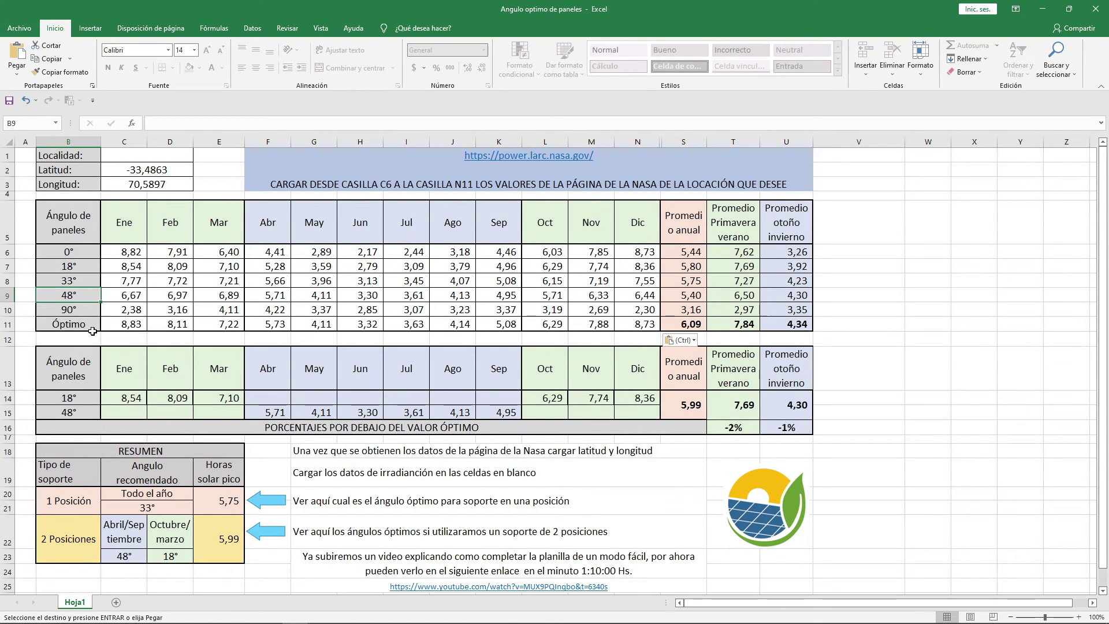
click(80, 312)
click(78, 322)
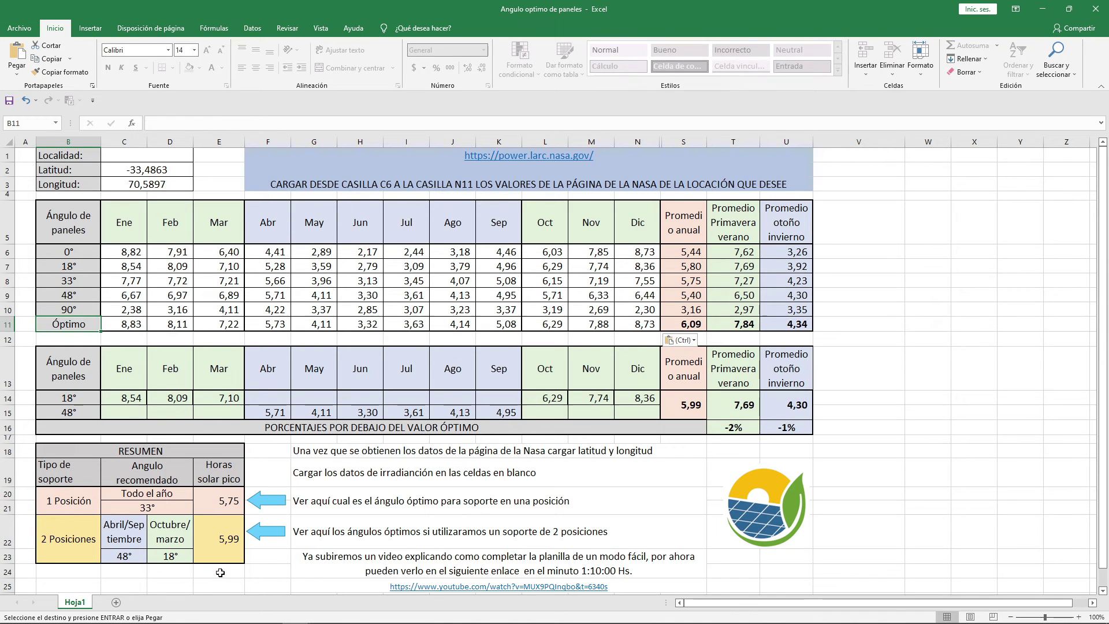
click(226, 553)
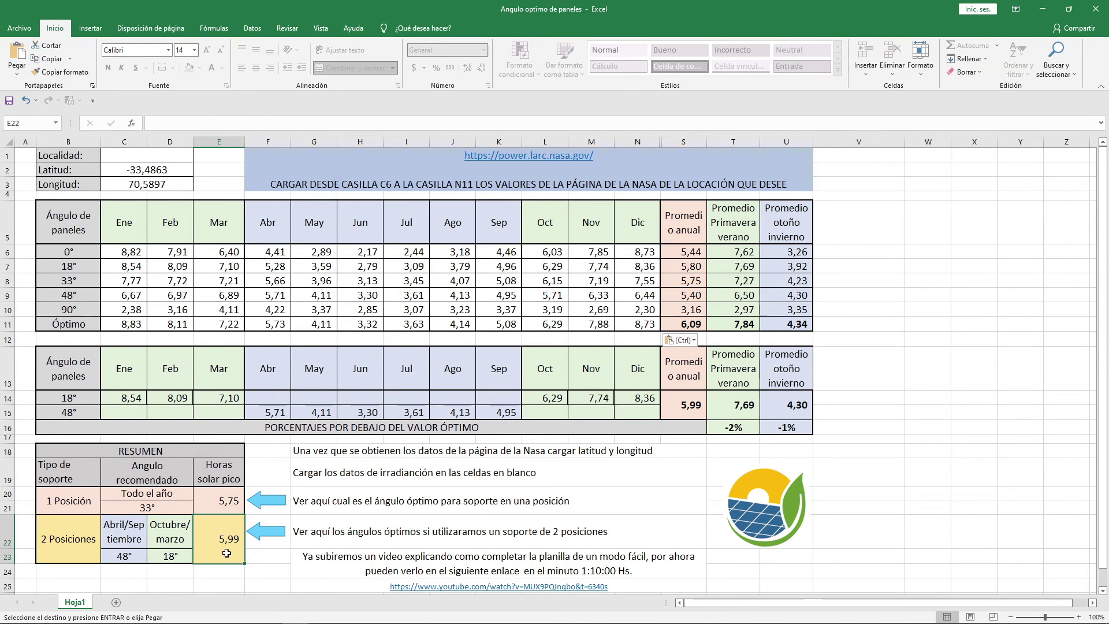
click(675, 321)
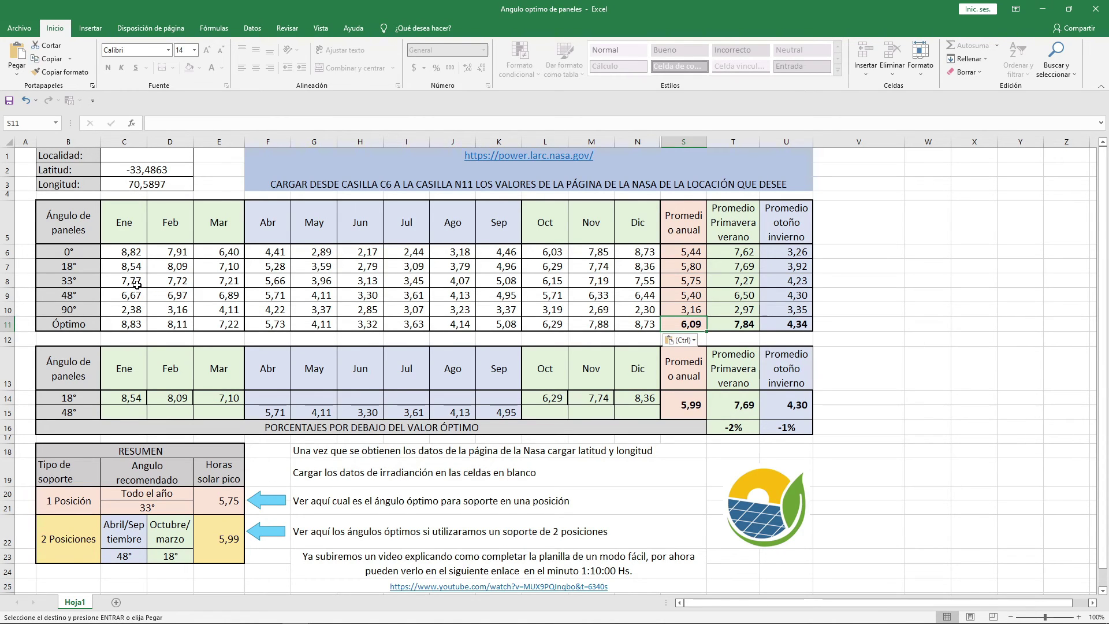
Step: Examine the monthly irradiance across the 48° row and compare summer and winter months in the 33° row
click(117, 296)
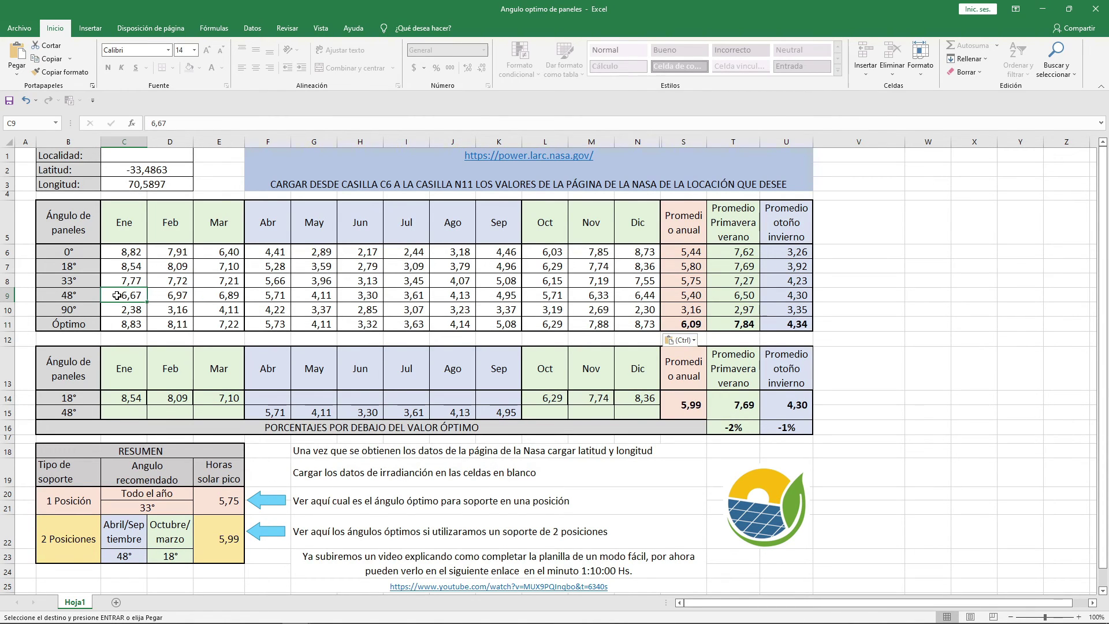
drag(116, 295, 631, 293)
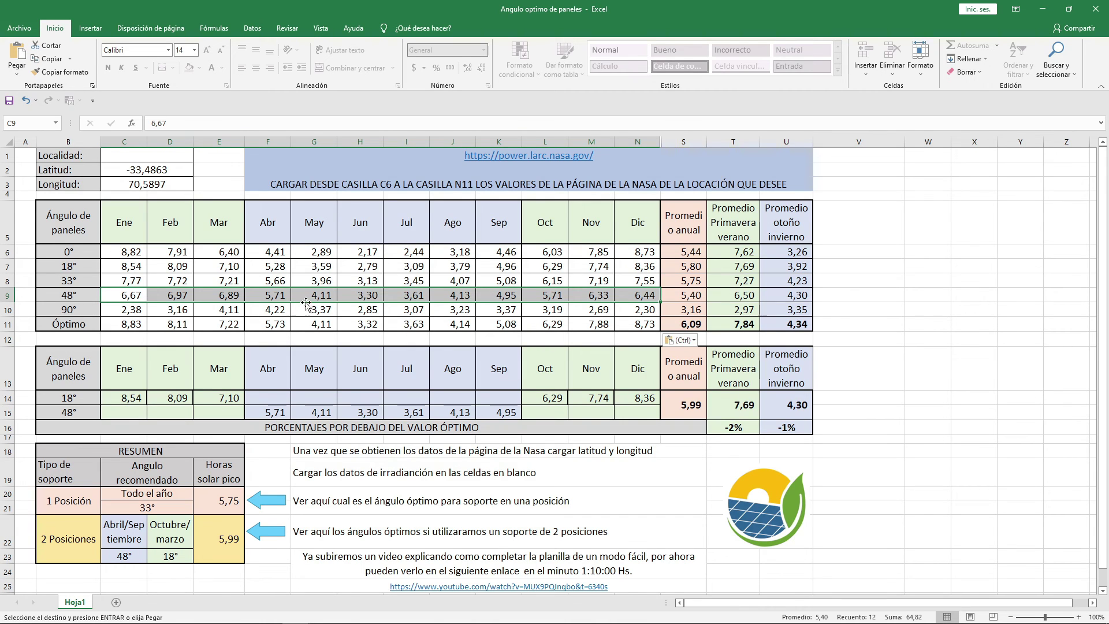
click(355, 296)
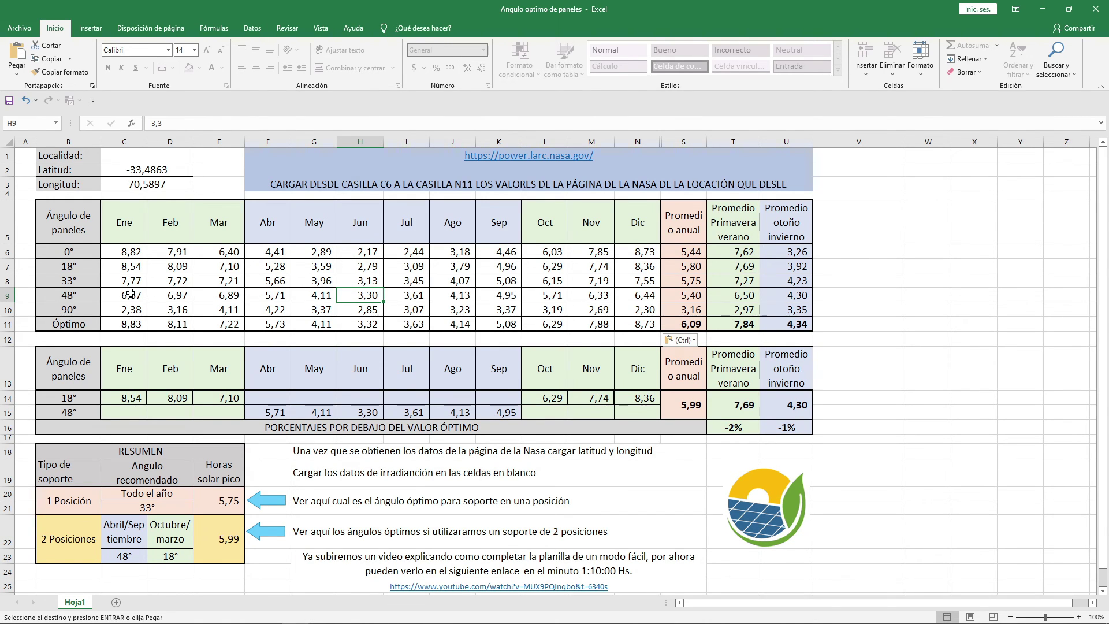
drag(130, 294, 628, 295)
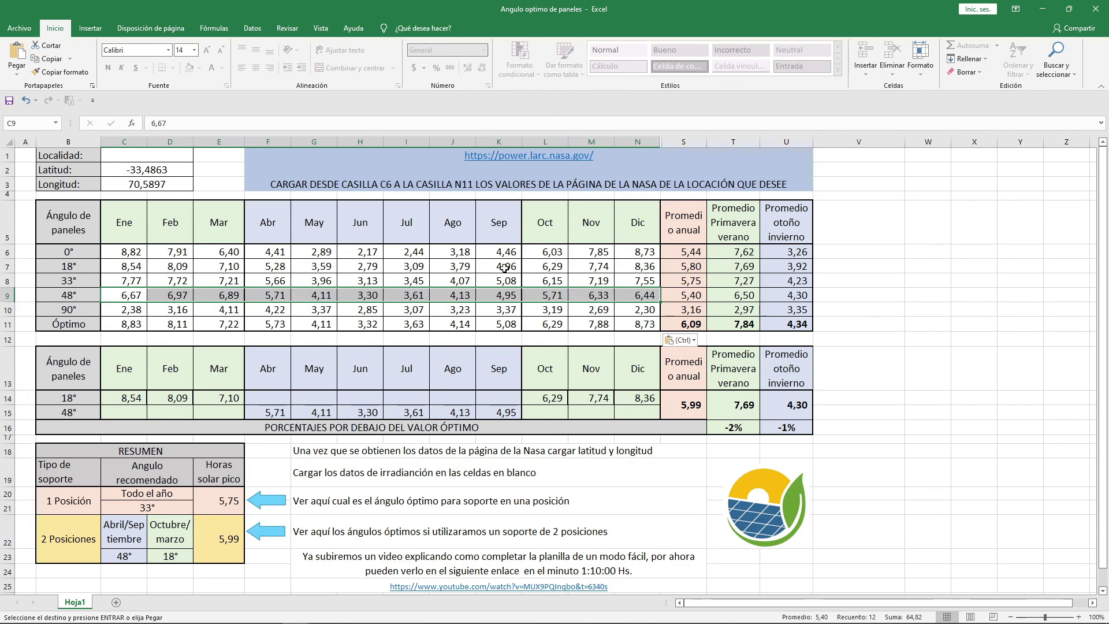
click(640, 281)
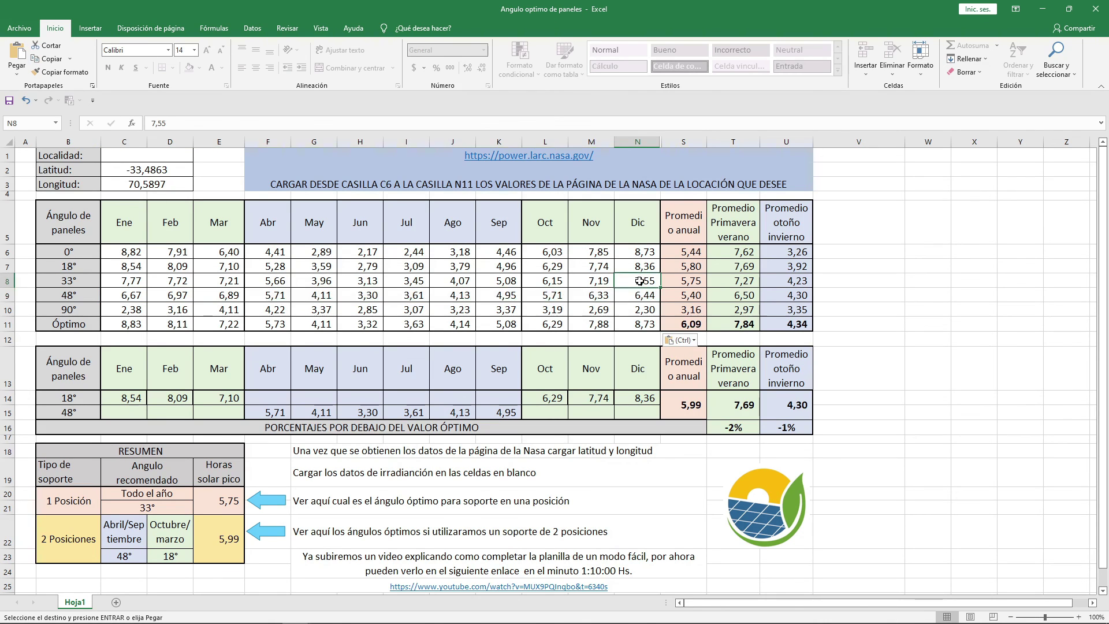
click(589, 281)
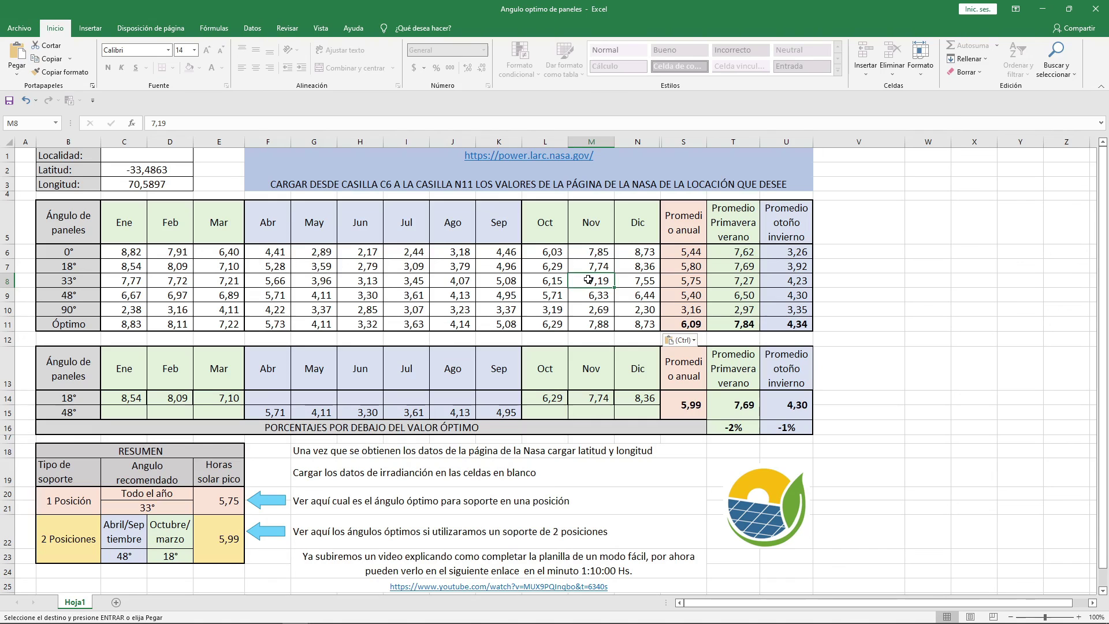
click(375, 282)
click(585, 280)
click(366, 281)
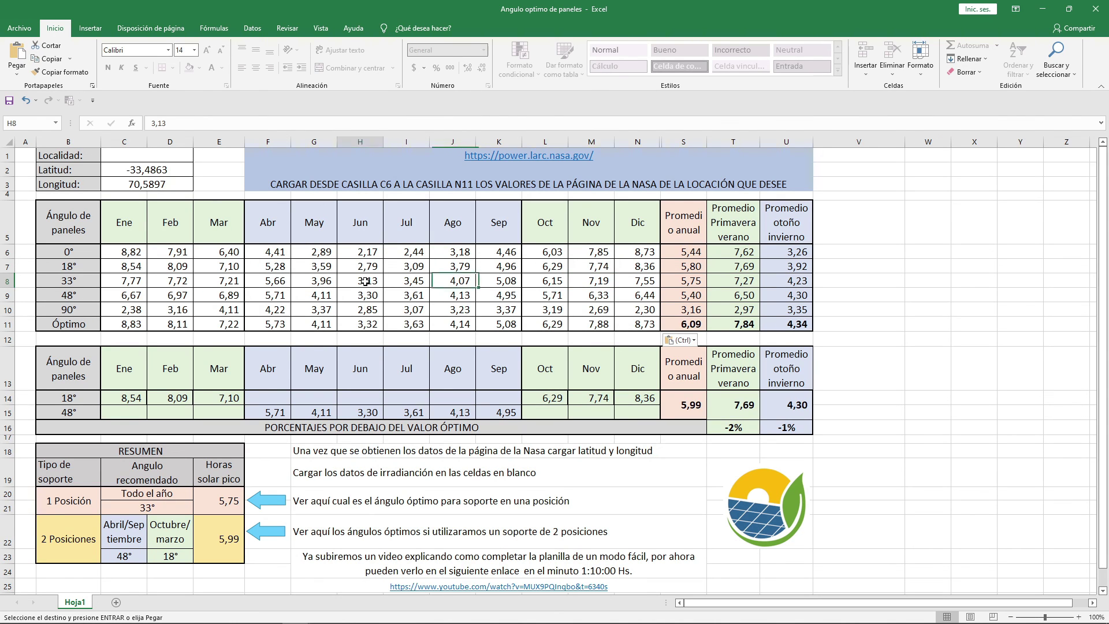
click(406, 281)
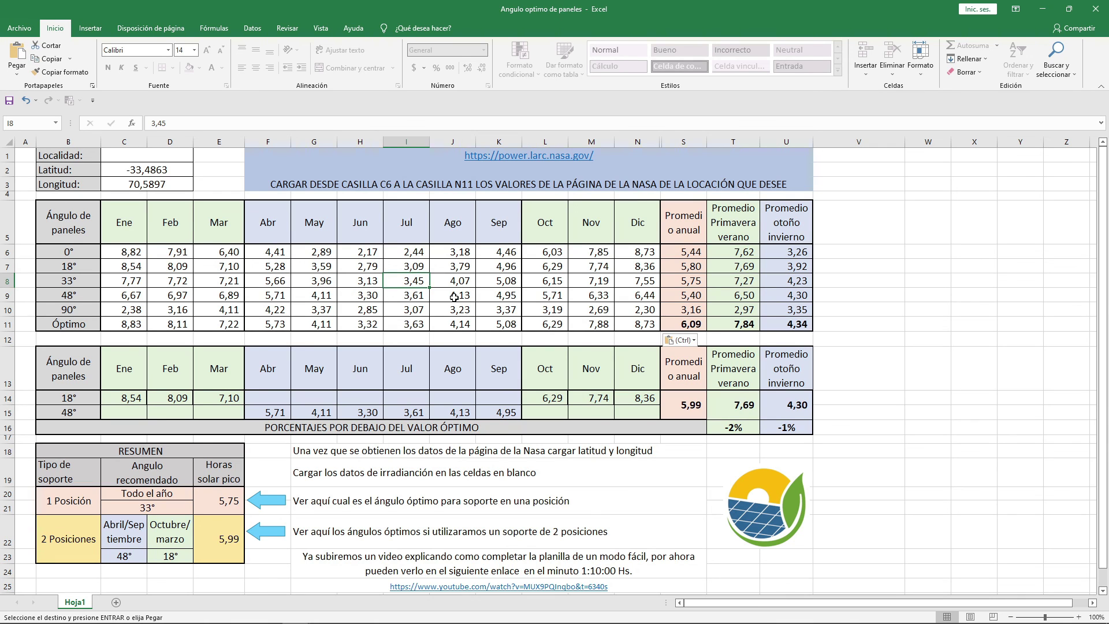